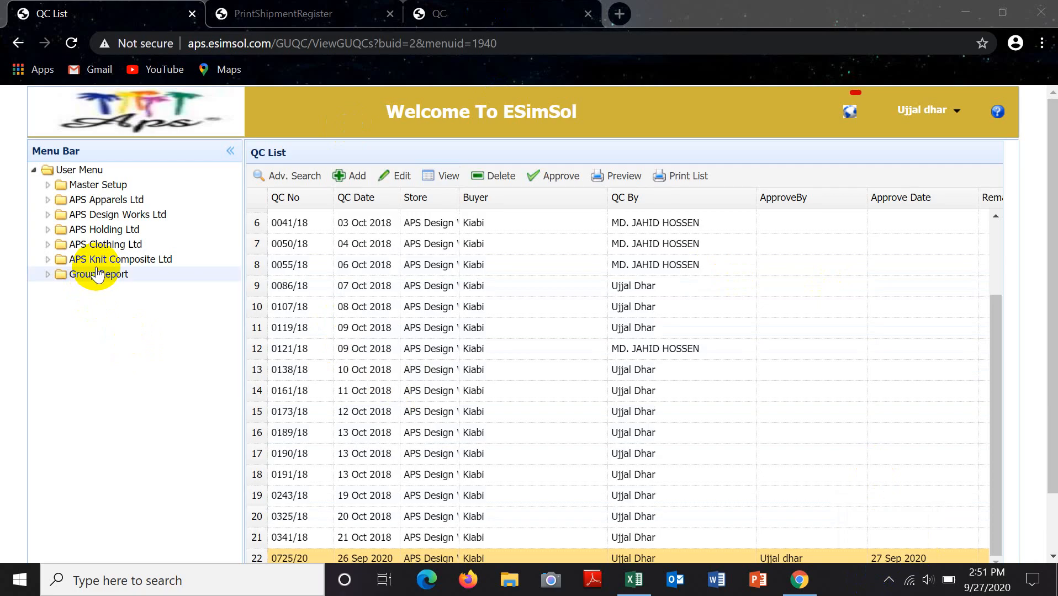
- Start a new shipment entry in Shipment Mgt under the Inventory section of APS Design Works Ltd
{"action": "left_click", "coordinate": [47, 215]}
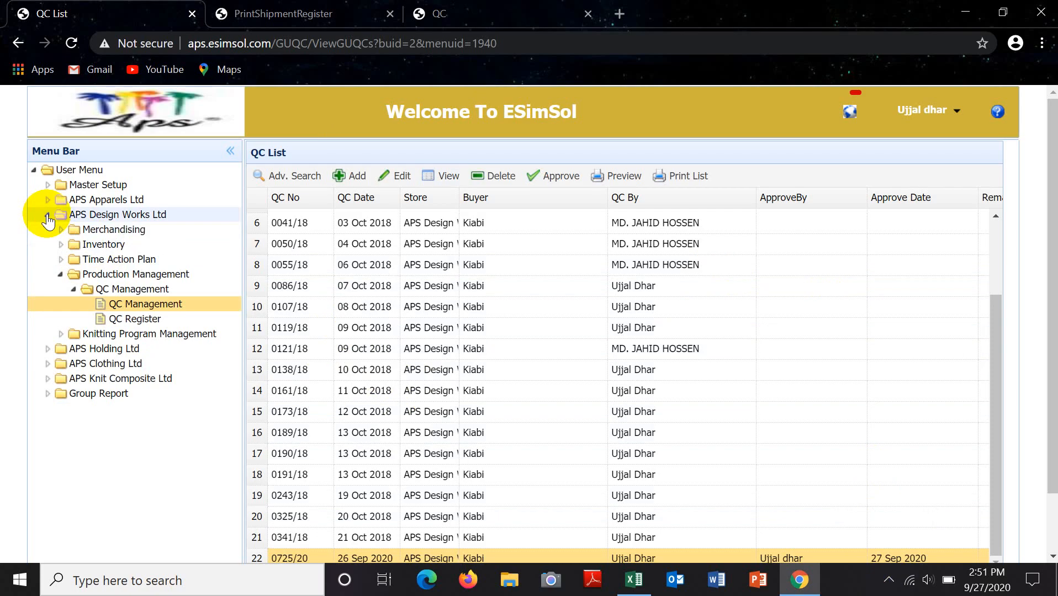
{"action": "left_click", "coordinate": [63, 244]}
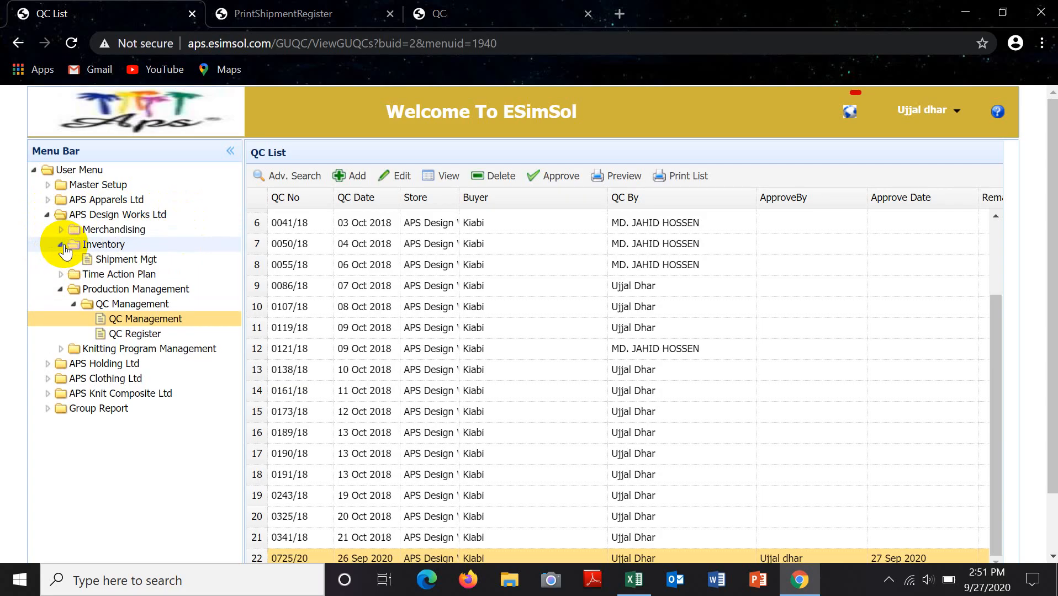
{"action": "left_click", "coordinate": [112, 264]}
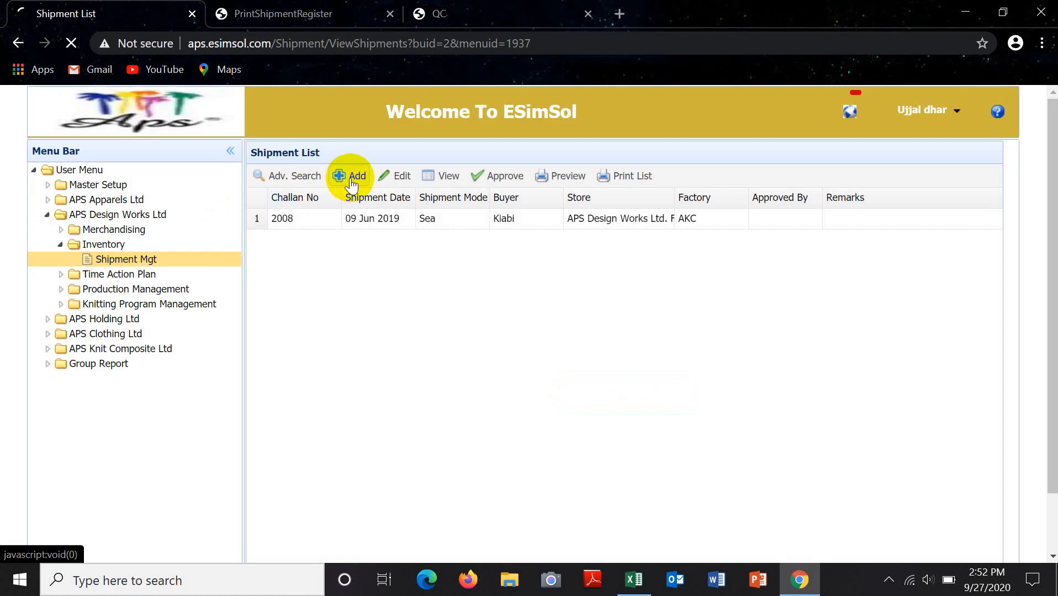
{"action": "left_click", "coordinate": [352, 177]}
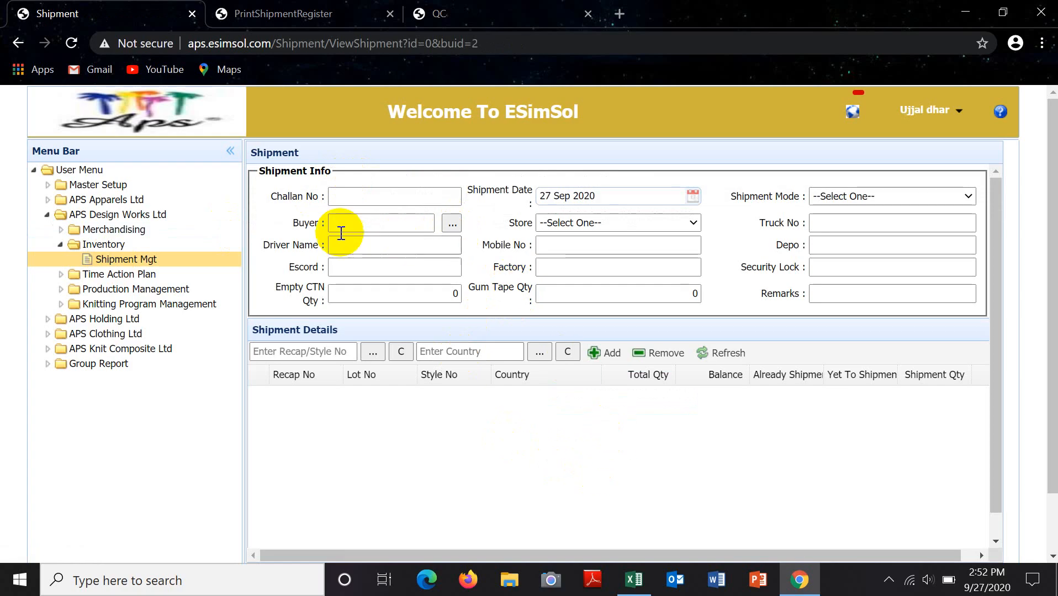
- Set the shipment's buyer to Kiabi and its store to the APS Design Works Ltd. finished garments store
{"action": "left_click", "coordinate": [451, 227]}
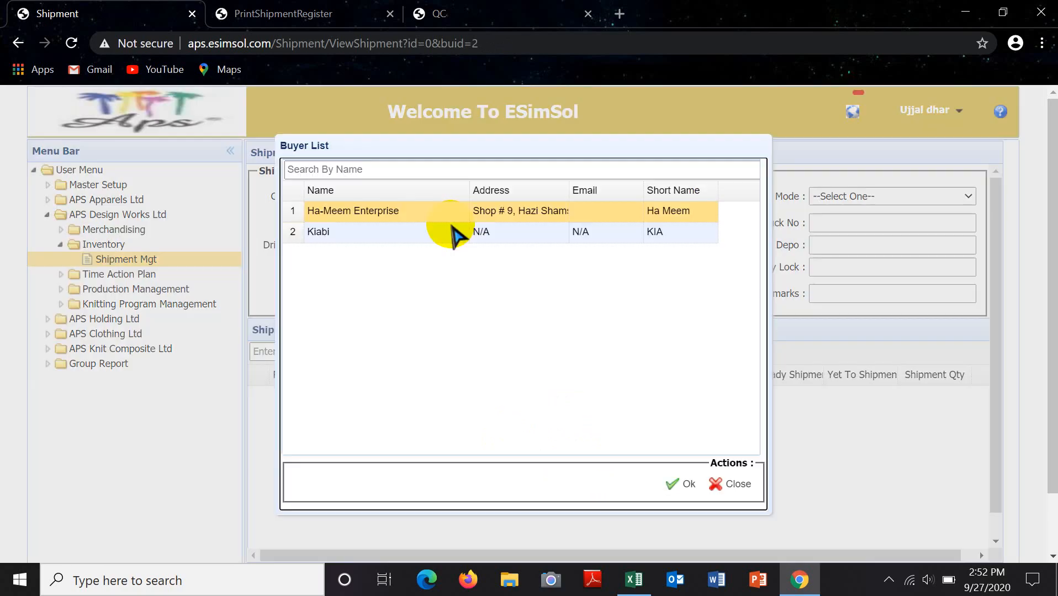
{"action": "left_click", "coordinate": [392, 233]}
{"action": "left_click", "coordinate": [682, 484]}
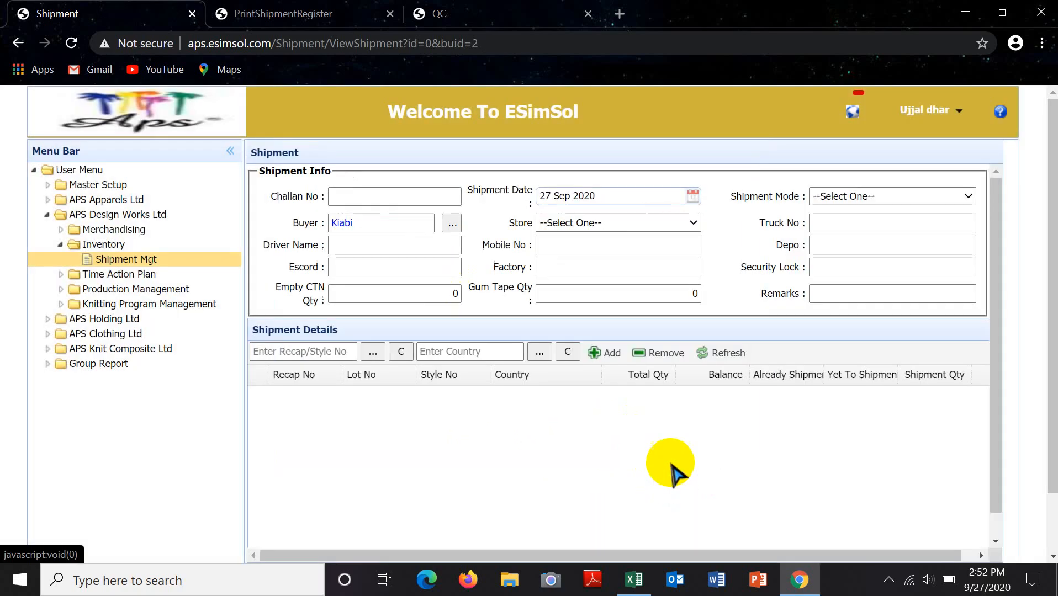
{"action": "left_click", "coordinate": [626, 222]}
{"action": "left_click", "coordinate": [628, 253]}
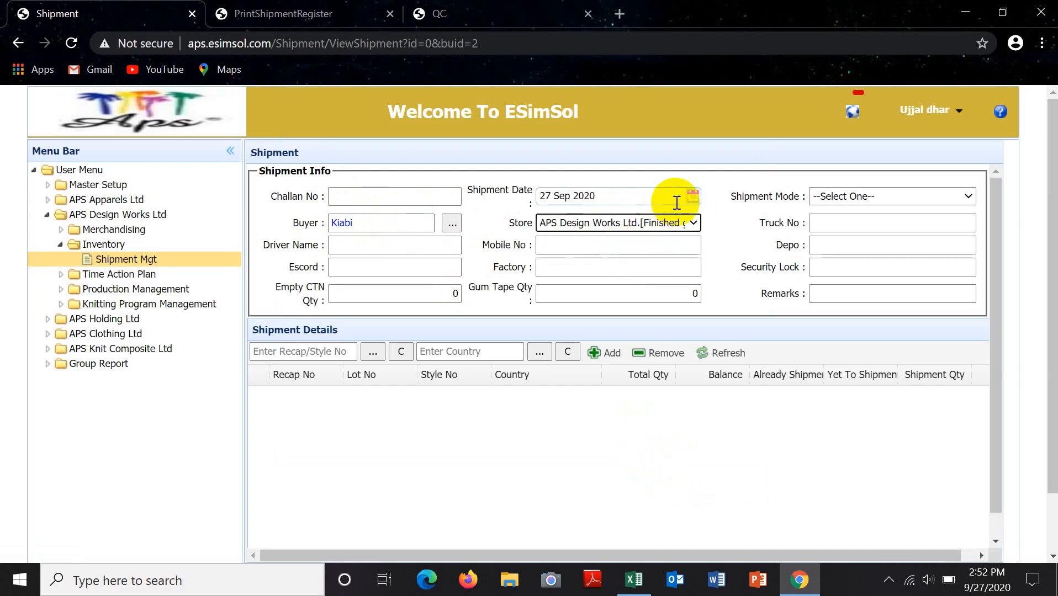
- Set the shipment date to 26 Sep 2020 and the shipment mode to Sea, checking the mode in the Excel shipment report
{"action": "left_click", "coordinate": [694, 197]}
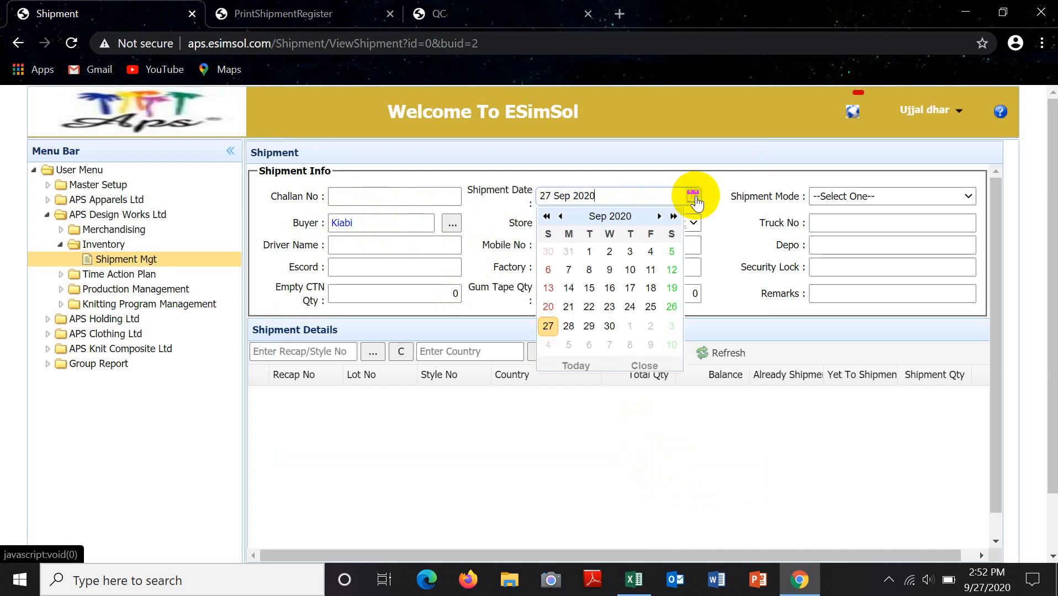
{"action": "left_click", "coordinate": [674, 308]}
{"action": "left_click", "coordinate": [855, 197]}
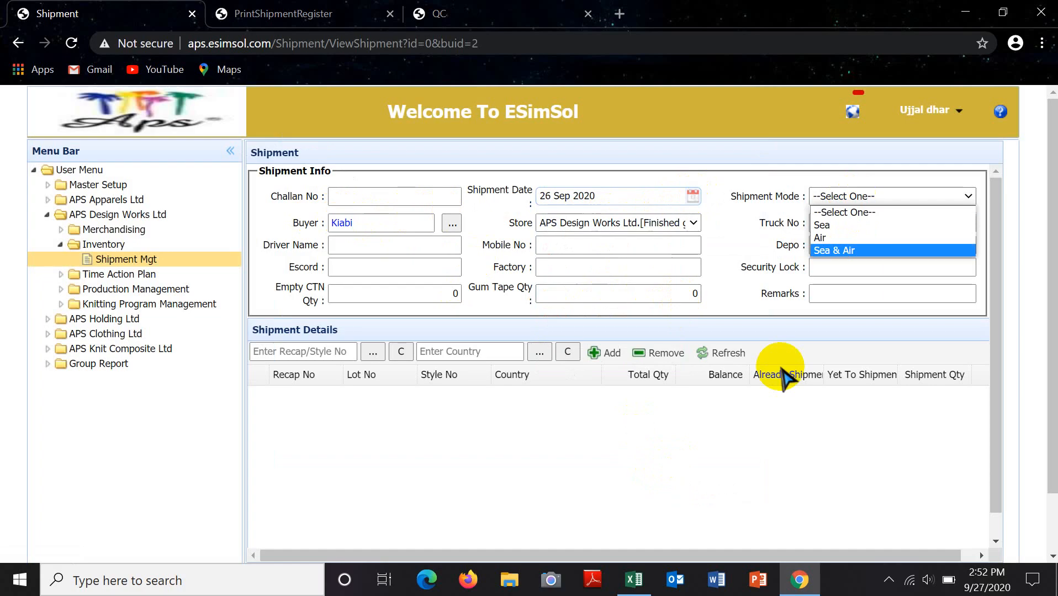
{"action": "left_click", "coordinate": [643, 567]}
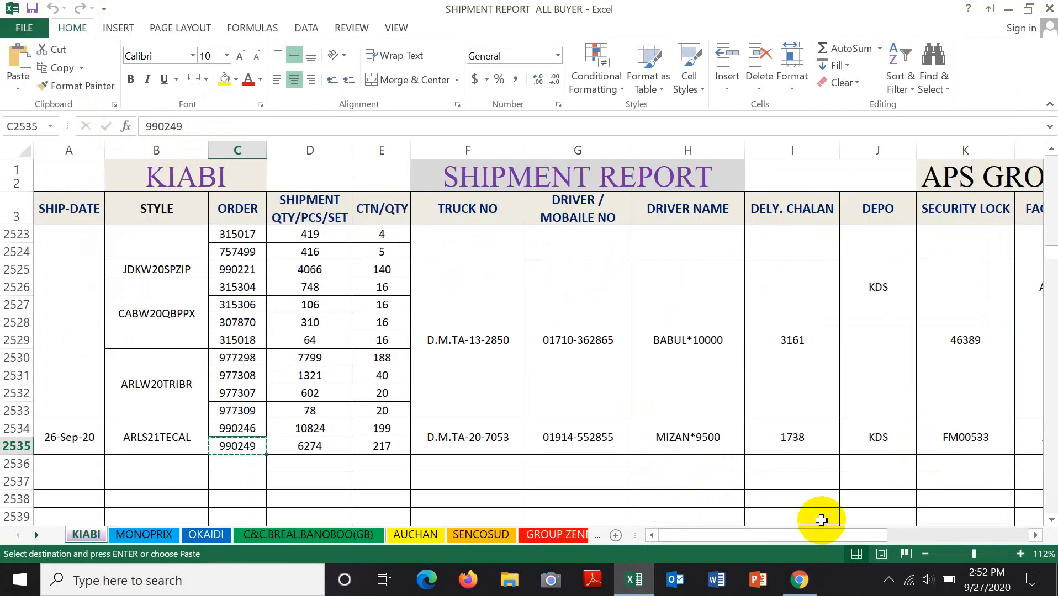
{"action": "left_click_drag", "start_coordinate": [850, 537], "coordinate": [900, 534]}
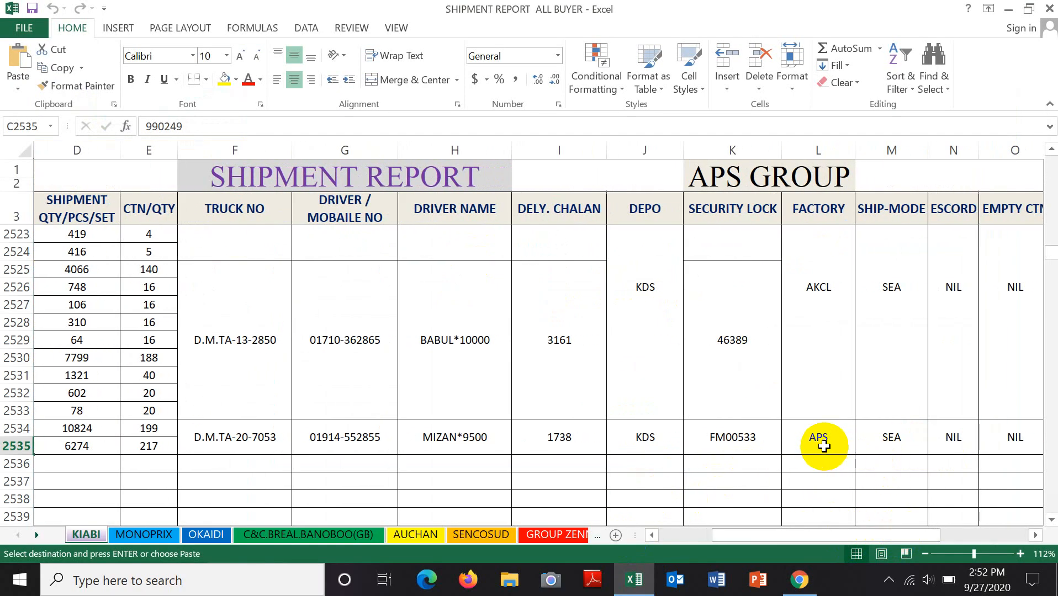
{"action": "left_click", "coordinate": [892, 439]}
{"action": "left_click", "coordinate": [799, 579]}
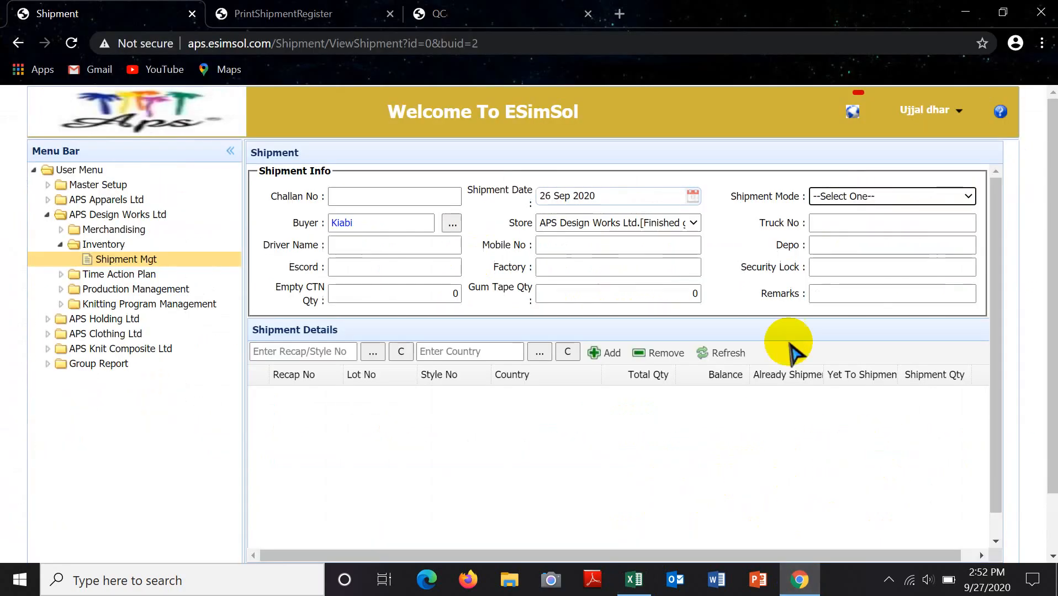
{"action": "left_click", "coordinate": [834, 202]}
{"action": "left_click", "coordinate": [831, 224]}
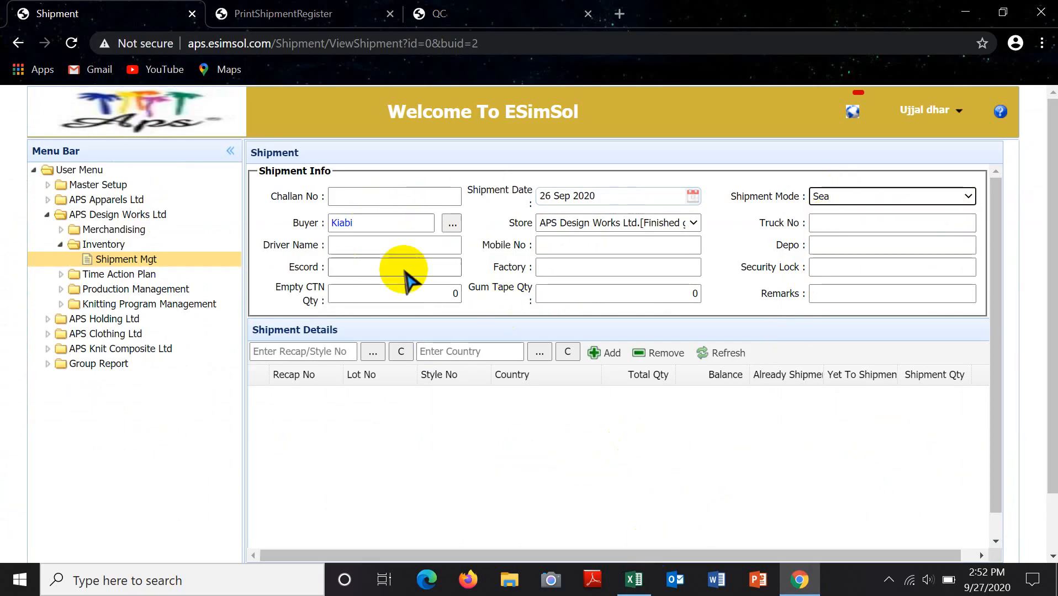
- Copy the first ARLS21TECAL order number from cell C2534 of the Excel report and add its lot to the shipment details
{"action": "left_click", "coordinate": [633, 579]}
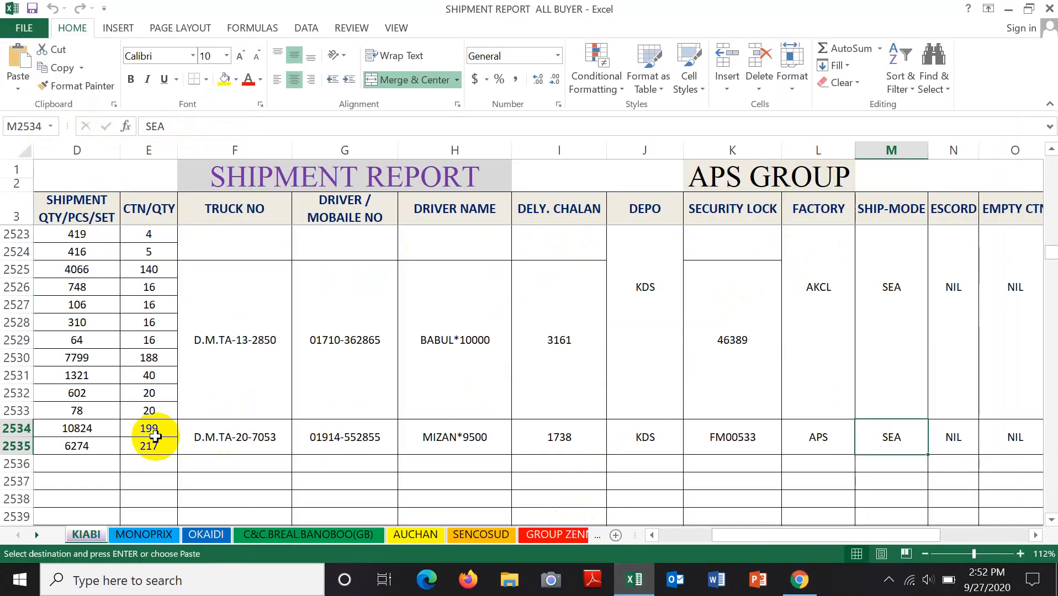
{"action": "left_click_drag", "start_coordinate": [794, 539], "coordinate": [562, 512]}
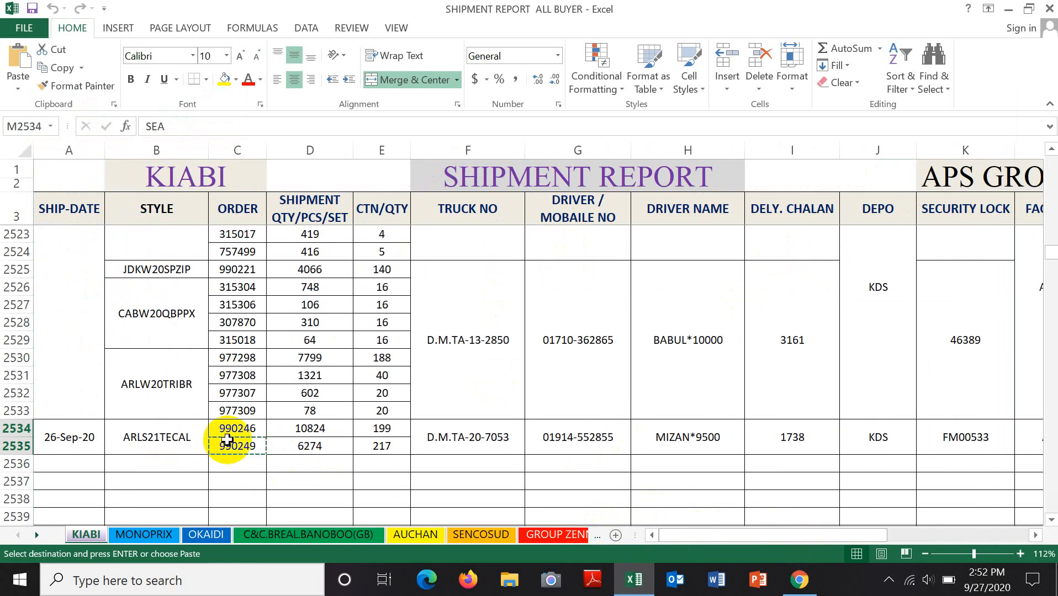
{"action": "left_click", "coordinate": [241, 430]}
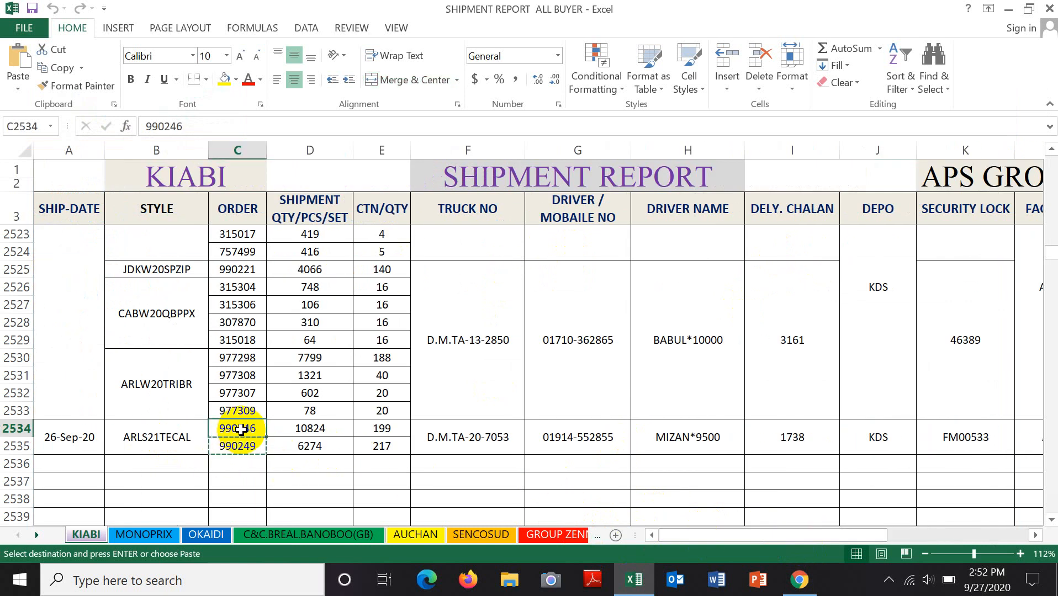
{"action": "left_click", "coordinate": [799, 579]}
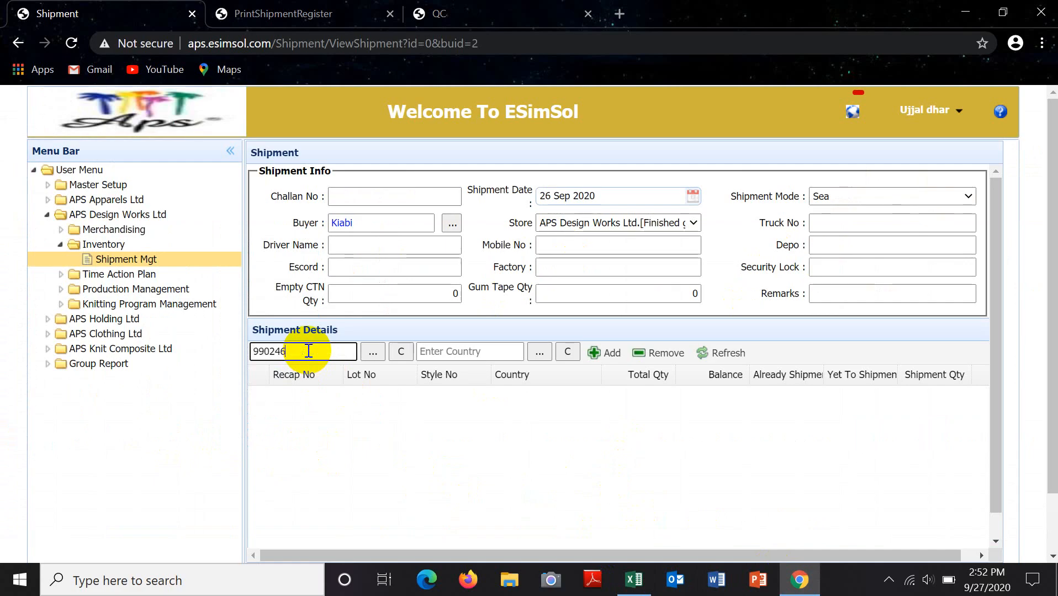
{"action": "key", "text": "Return"}
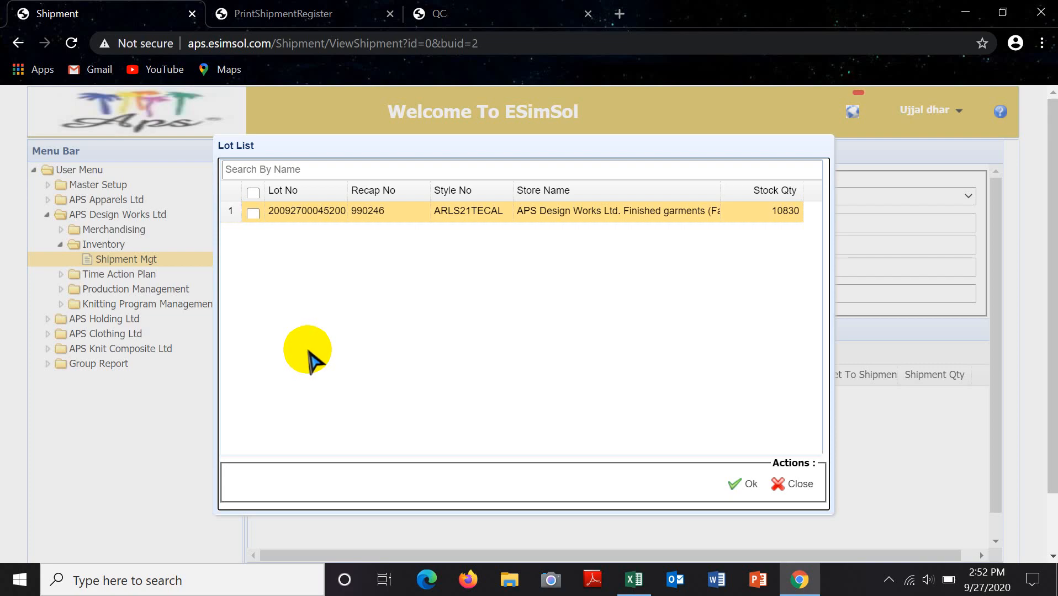
{"action": "left_click", "coordinate": [253, 214]}
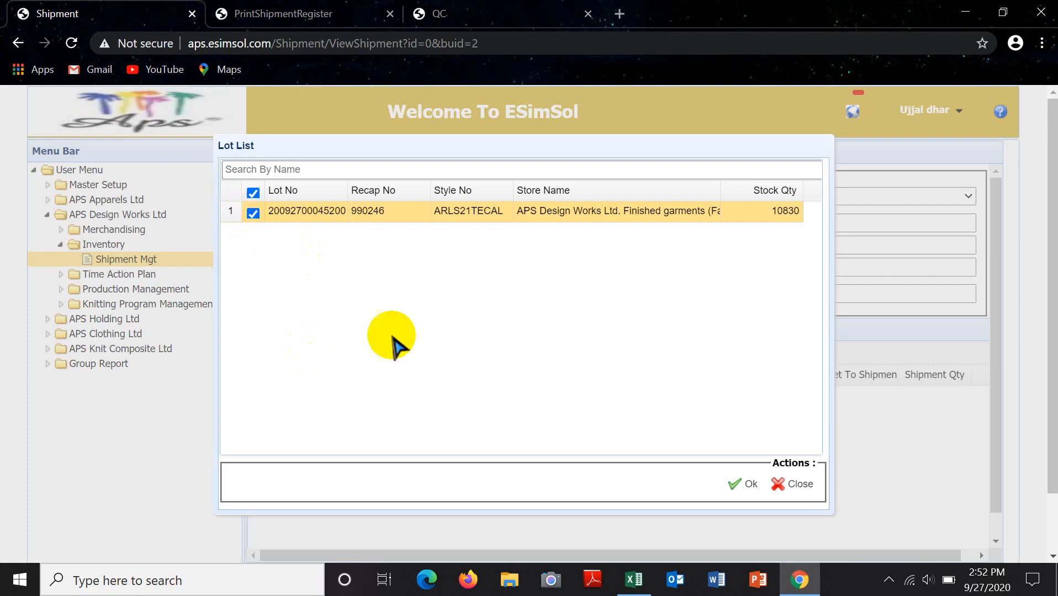
{"action": "left_click", "coordinate": [735, 485]}
{"action": "left_click", "coordinate": [604, 353]}
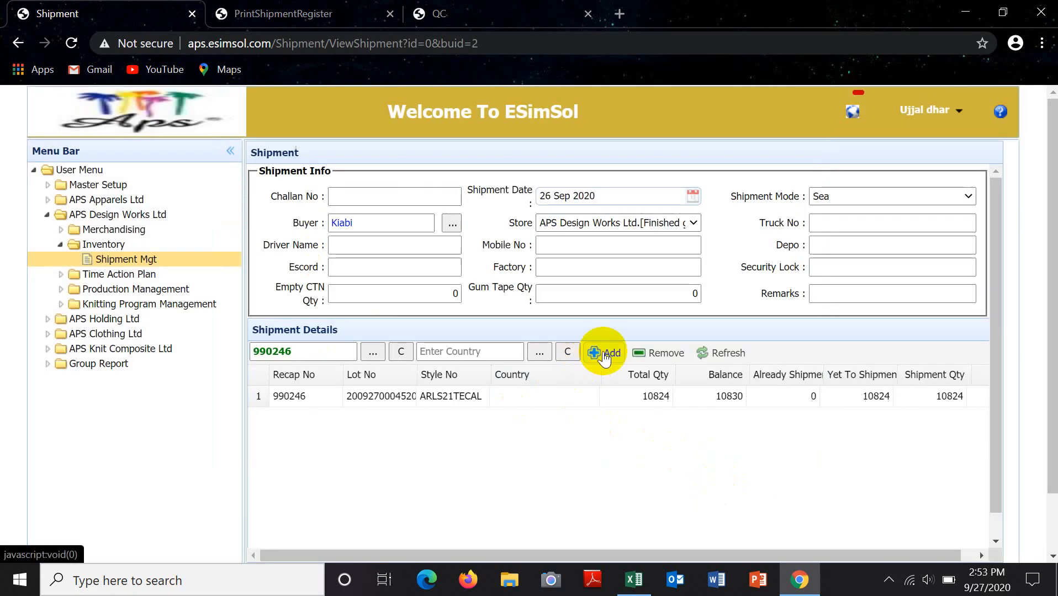
- Copy the second ARLS21TECAL order number from cell C2535 of the Excel report and add its lot to the shipment details
{"action": "left_click", "coordinate": [635, 579]}
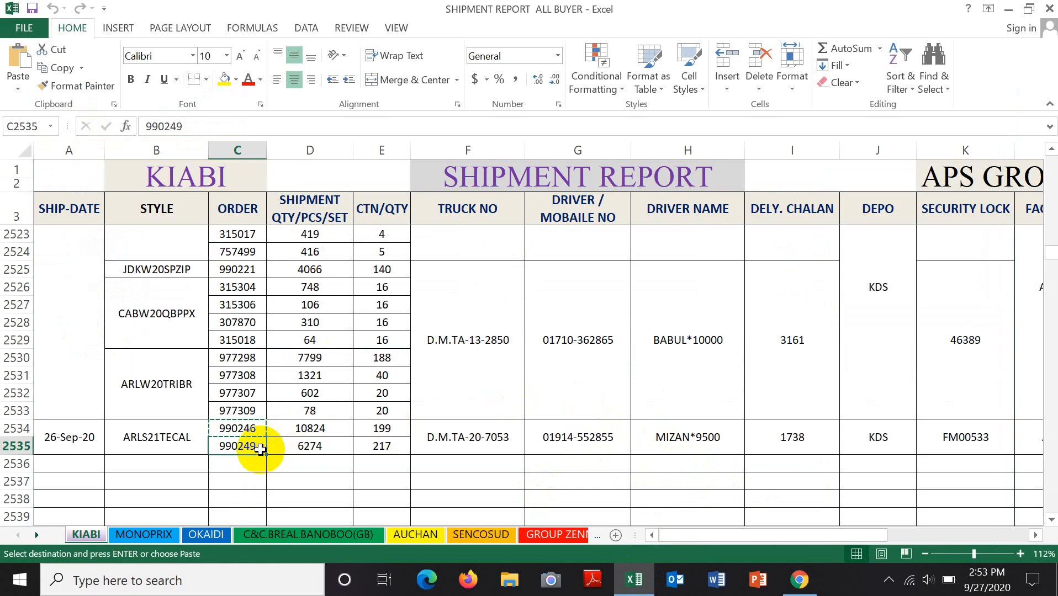
{"action": "left_click", "coordinate": [799, 578]}
{"action": "double_click", "coordinate": [329, 353]}
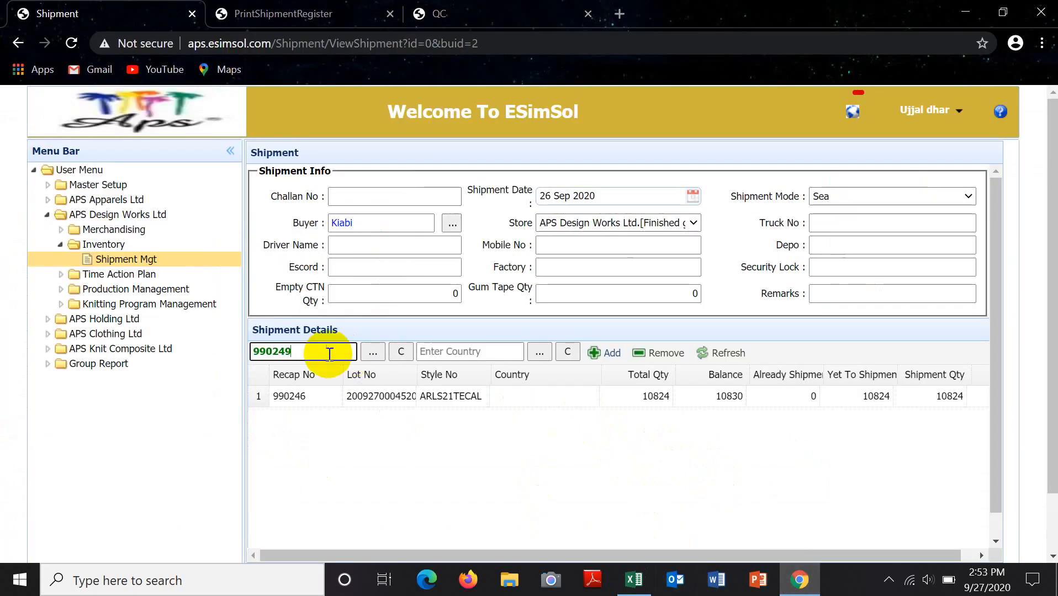
{"action": "key", "text": "Return"}
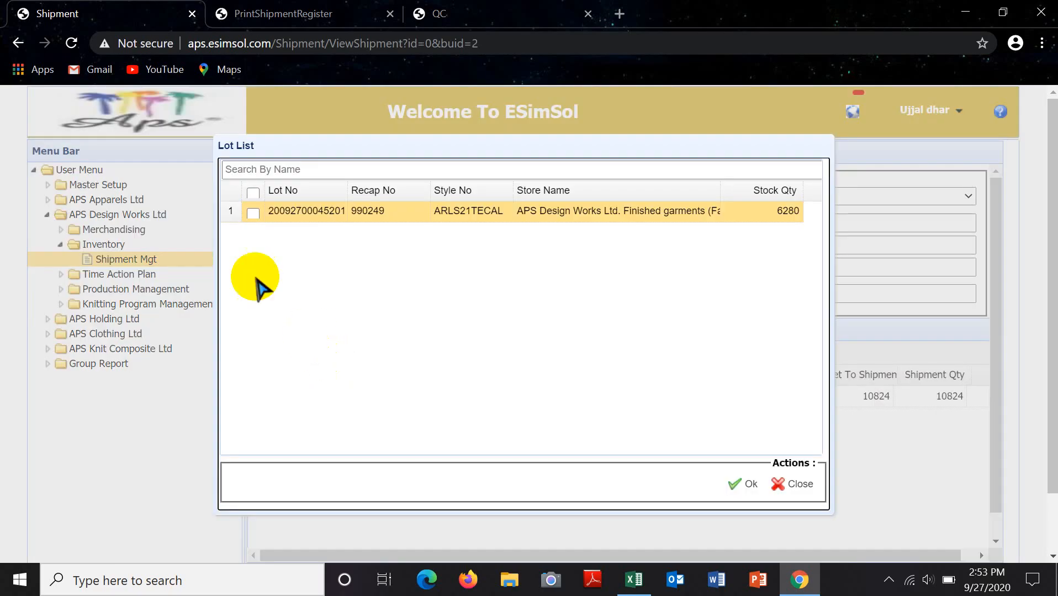
{"action": "left_click", "coordinate": [253, 213]}
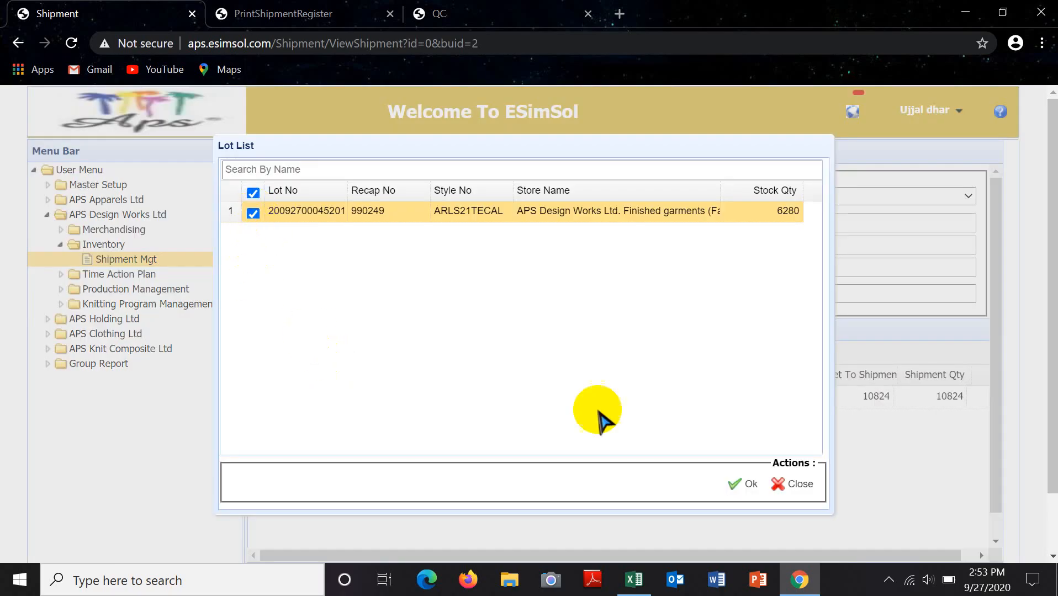
{"action": "left_click", "coordinate": [742, 484]}
{"action": "left_click", "coordinate": [607, 353]}
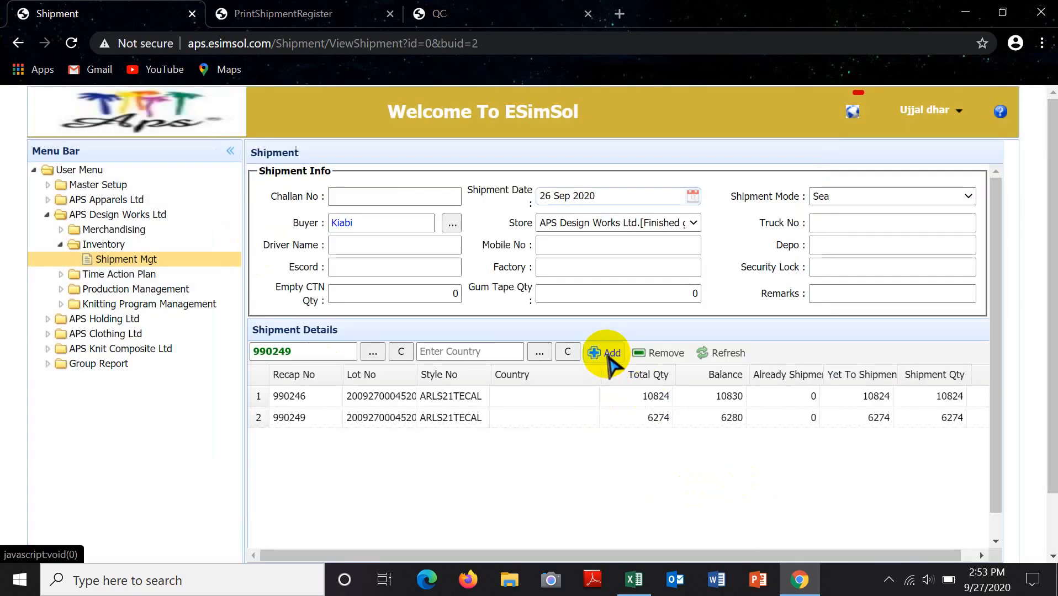
- Copy the truck number from cell F2534 of the Excel report into the shipment's Truck No field
{"action": "left_click", "coordinate": [633, 579]}
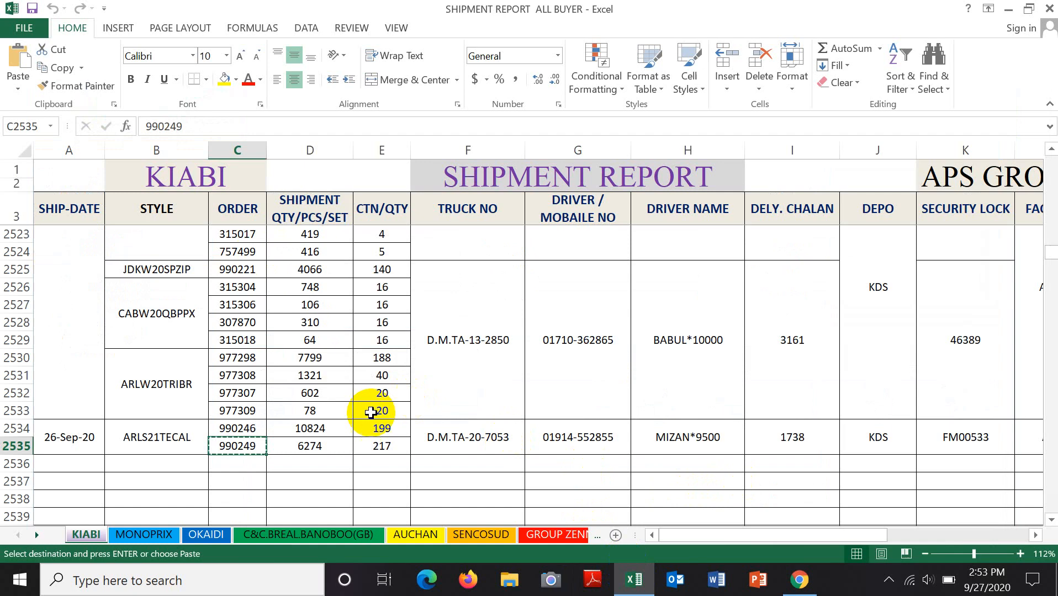
{"action": "left_click", "coordinate": [485, 446]}
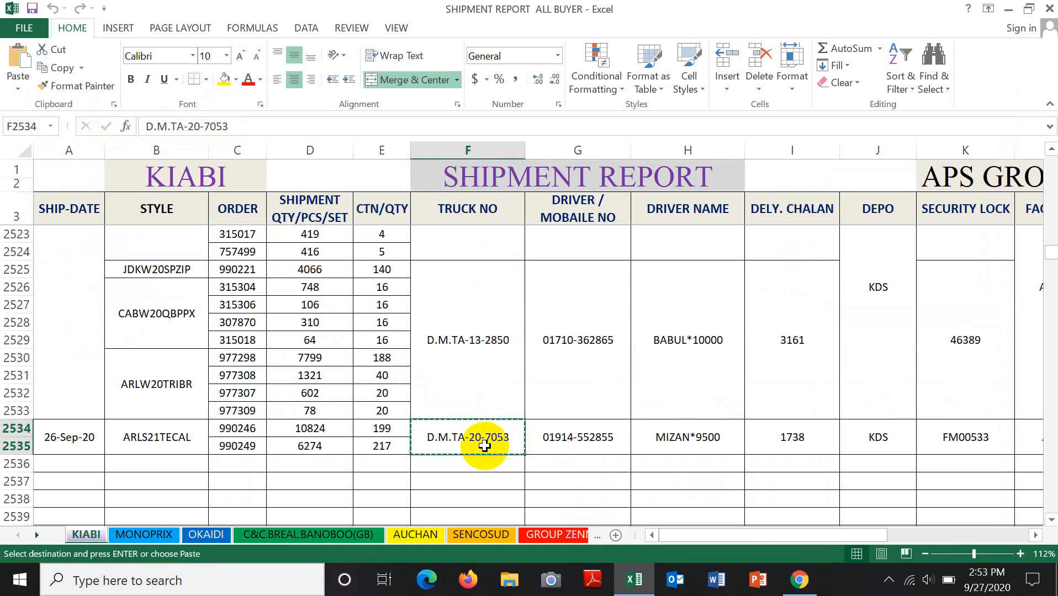
{"action": "left_click", "coordinate": [799, 579]}
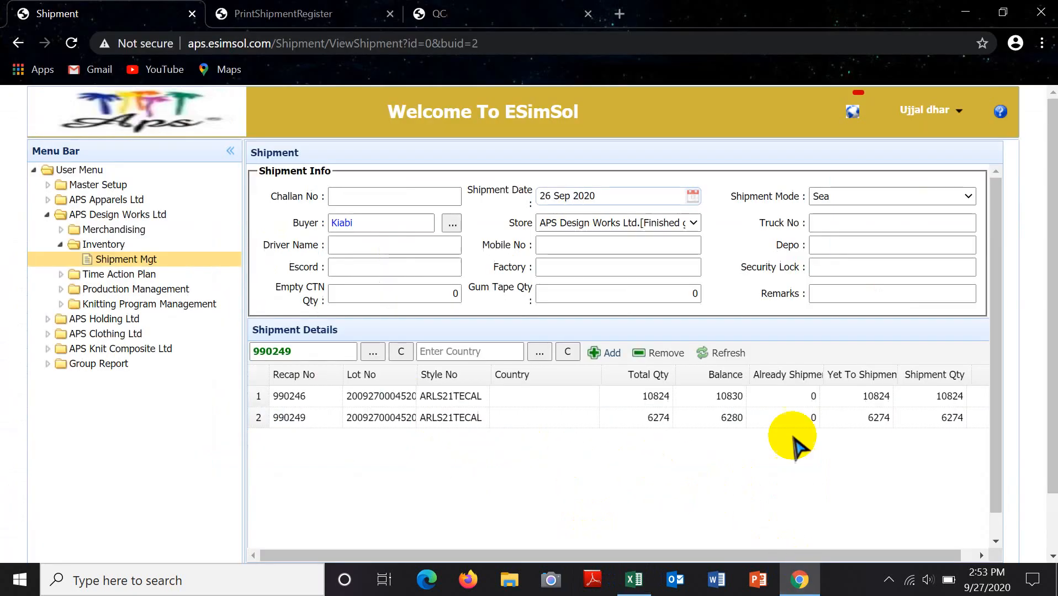
{"action": "left_click", "coordinate": [839, 223]}
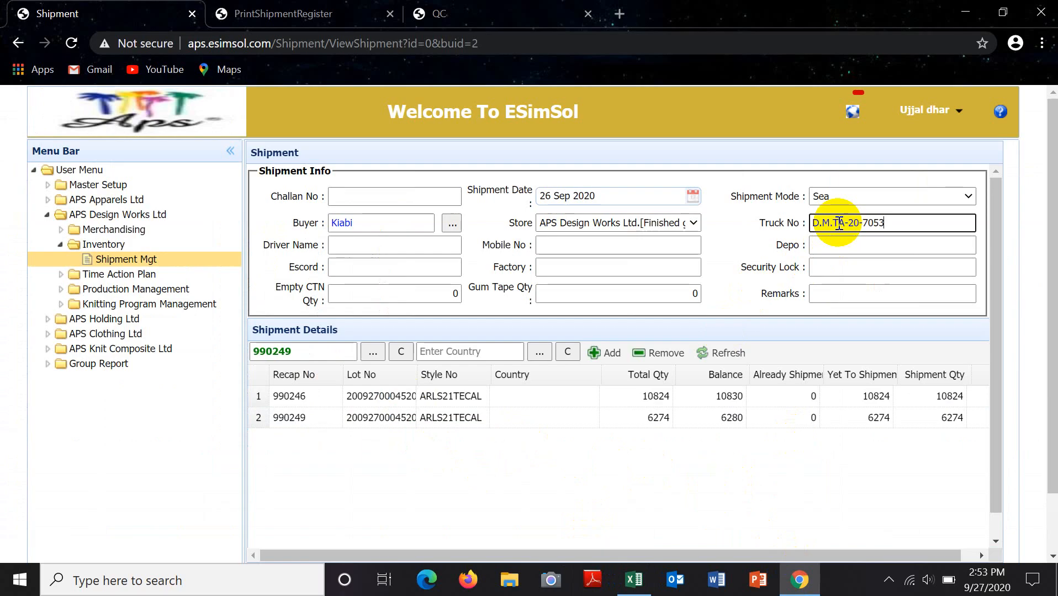
- Copy the driver's name entry from cell H2534 of the Excel report into the shipment's Driver Name field
{"action": "left_click", "coordinate": [634, 579]}
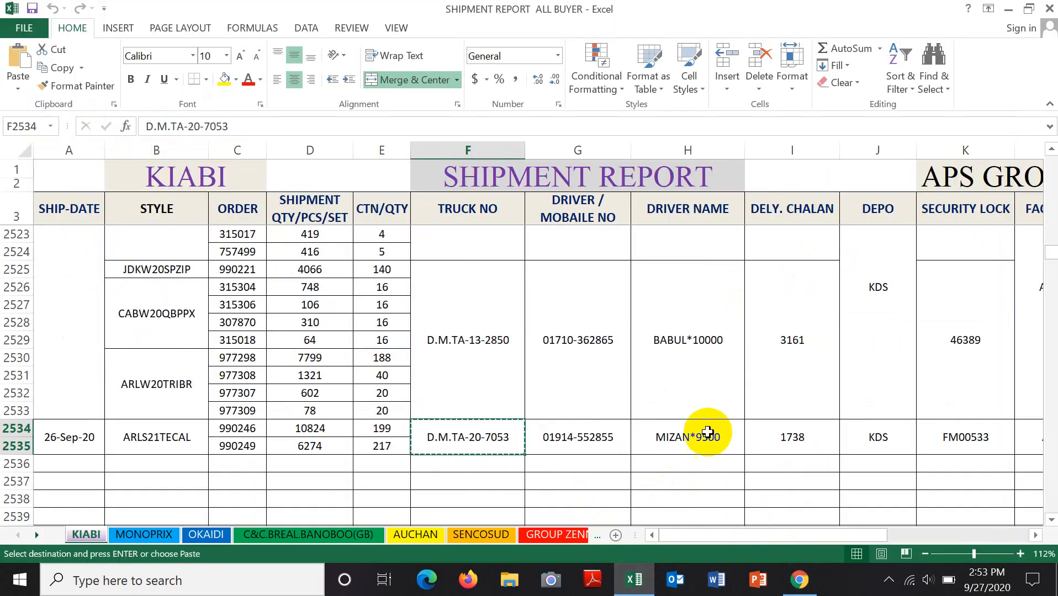
{"action": "left_click", "coordinate": [653, 441]}
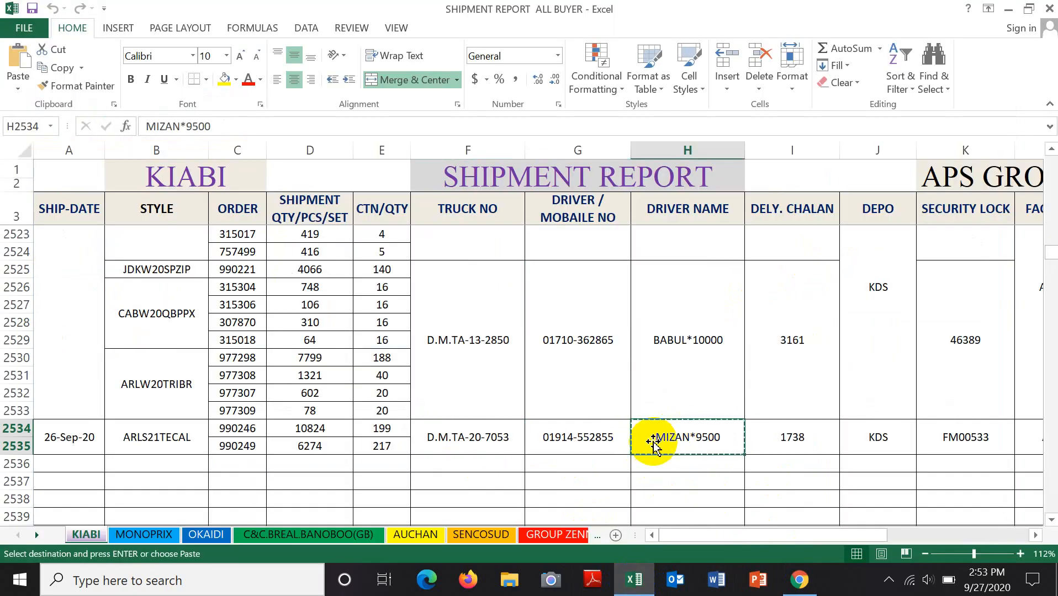
{"action": "left_click", "coordinate": [800, 579]}
{"action": "left_click", "coordinate": [409, 246]}
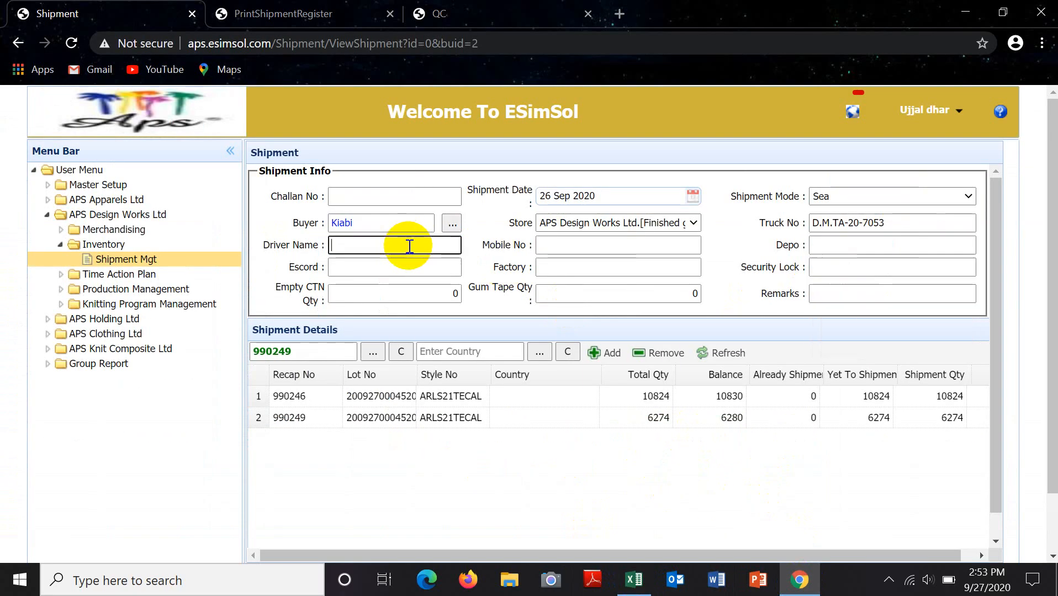
- Copy the driver's mobile number from cell G2534 of the Excel report into the shipment's Mobile No field
{"action": "left_click", "coordinate": [633, 579]}
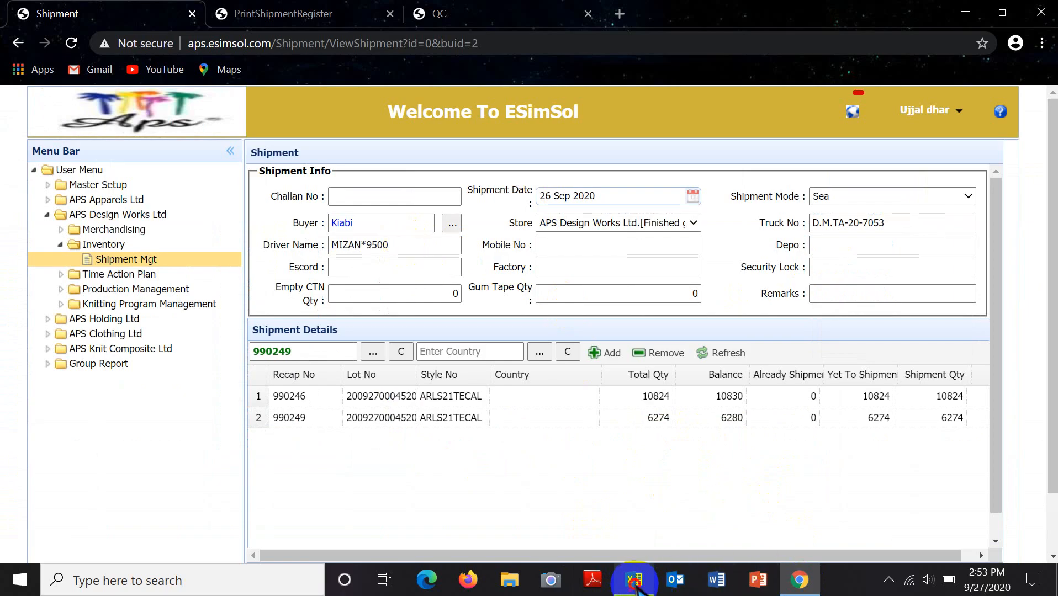
{"action": "left_click", "coordinate": [583, 440]}
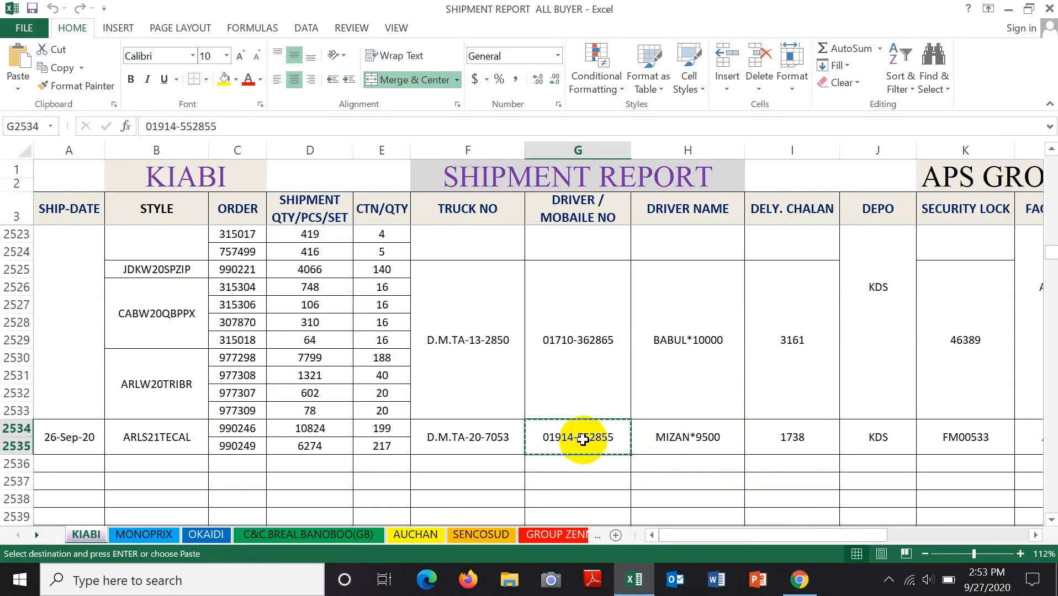
{"action": "left_click", "coordinate": [799, 579]}
{"action": "left_click", "coordinate": [586, 244]}
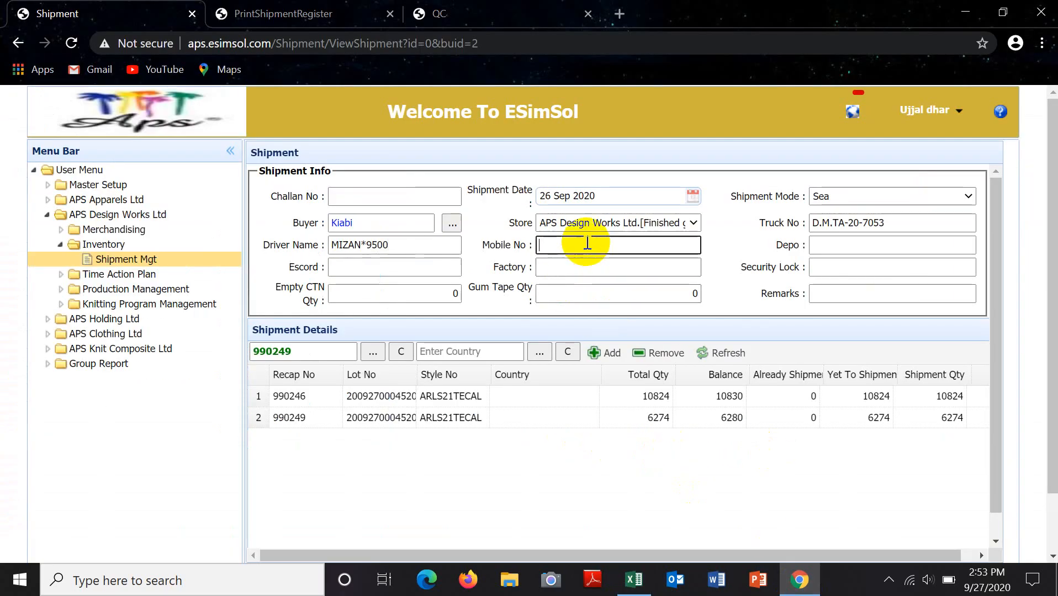
- Copy the delivery challan number from cell I2534 of the Excel report into the shipment's Challan No field
{"action": "left_click", "coordinate": [633, 579]}
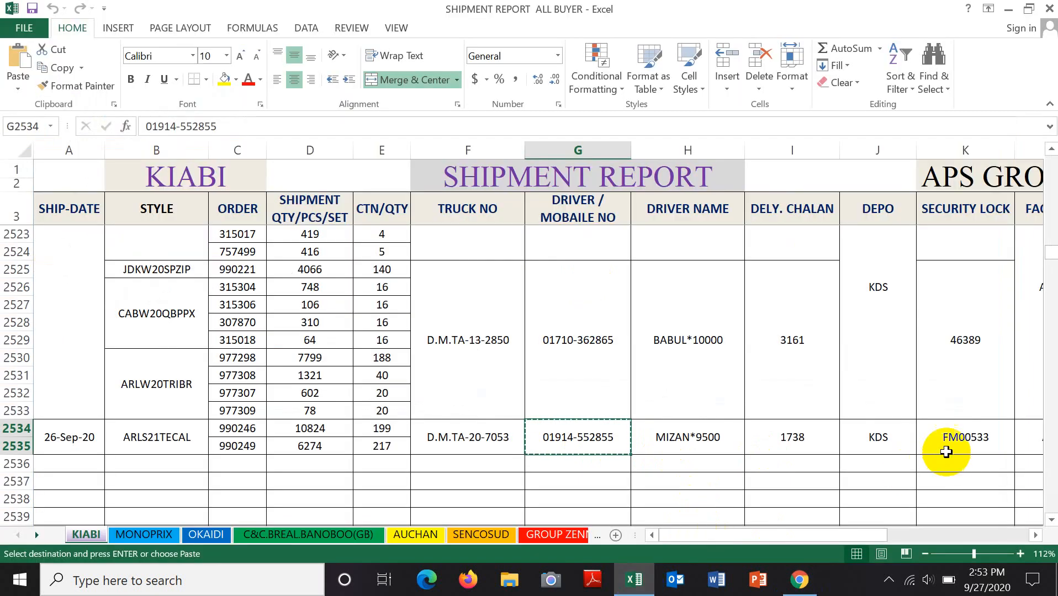
{"action": "left_click", "coordinate": [804, 440]}
{"action": "key", "text": "ctrl+c"}
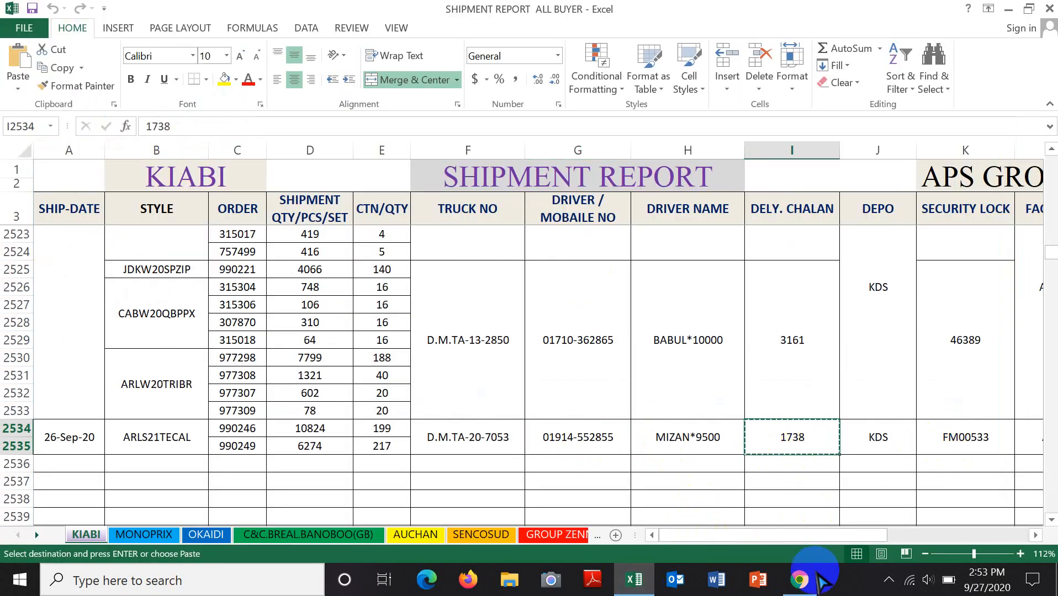
{"action": "left_click", "coordinate": [800, 579]}
{"action": "left_click", "coordinate": [391, 194]}
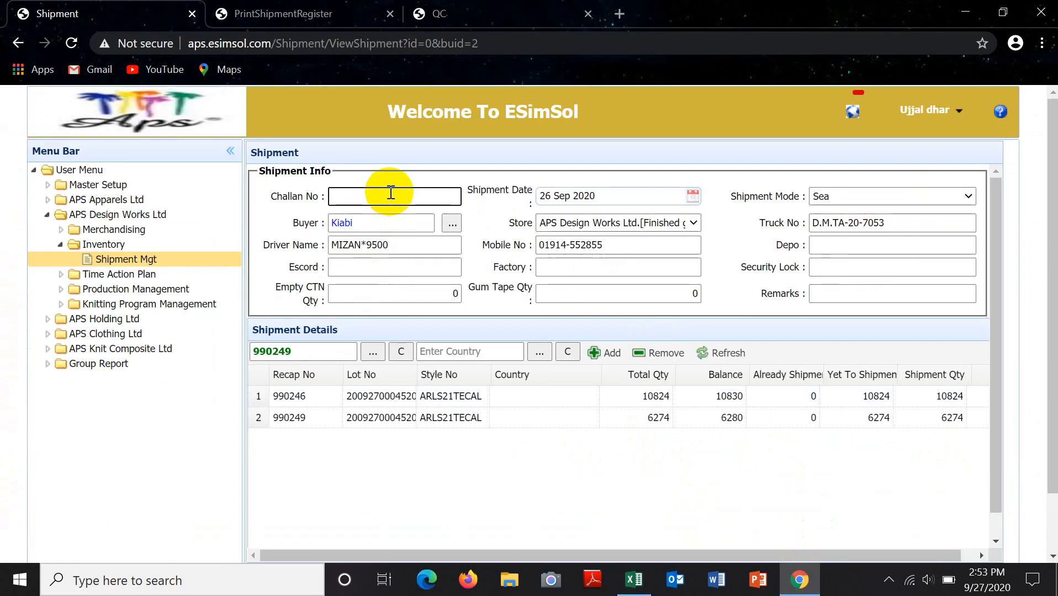
- Copy the security lock number from cell K2534 of the Excel report into the shipment's Security Lock field
{"action": "left_click", "coordinate": [634, 579]}
{"action": "left_click", "coordinate": [863, 437]}
{"action": "left_click", "coordinate": [974, 433]}
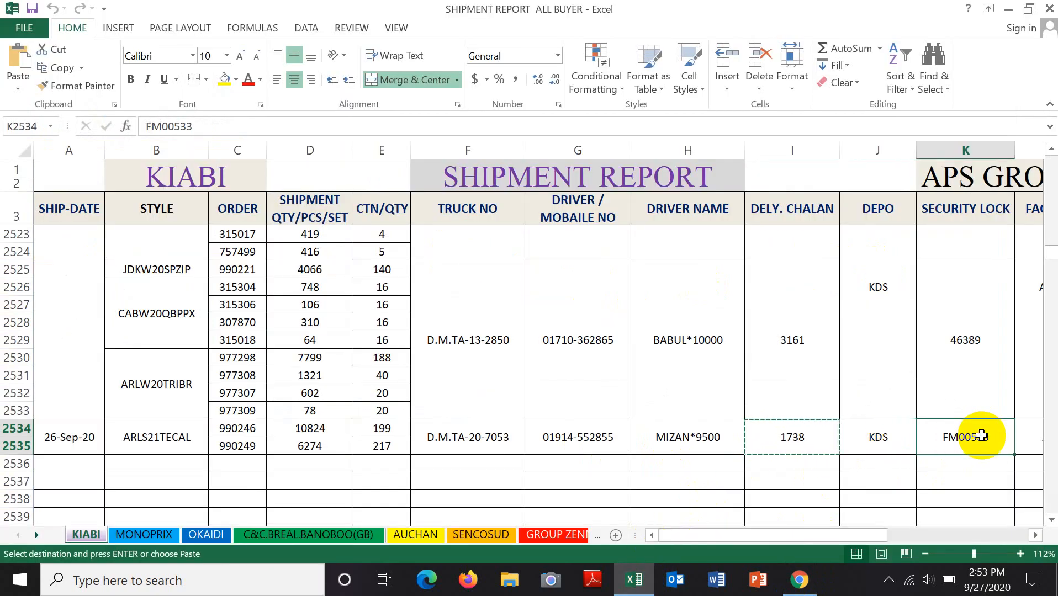
{"action": "key", "text": "ctrl+c"}
{"action": "left_click", "coordinate": [799, 579]}
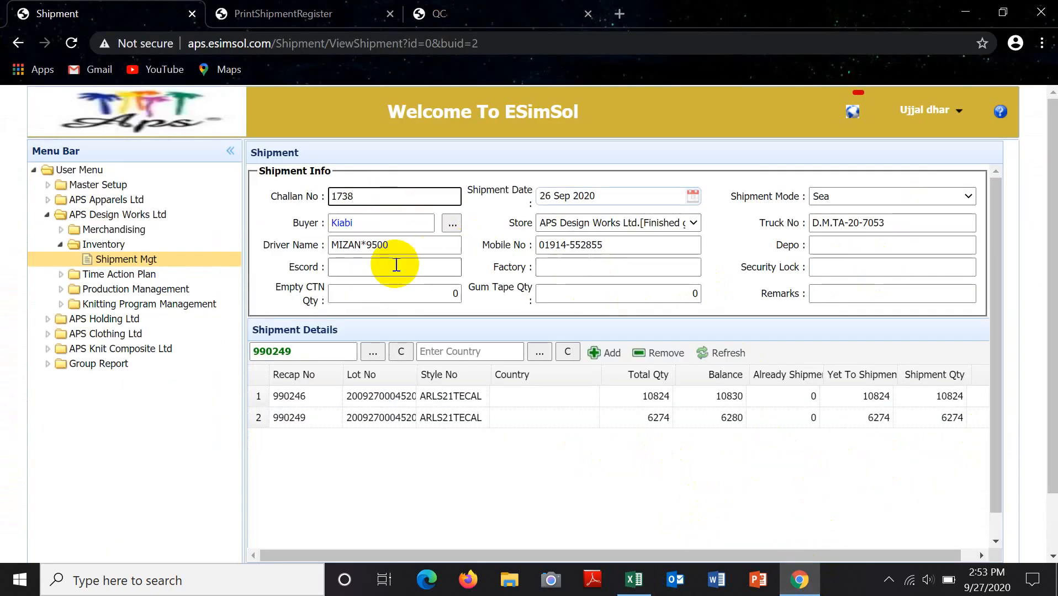
{"action": "left_click", "coordinate": [826, 268]}
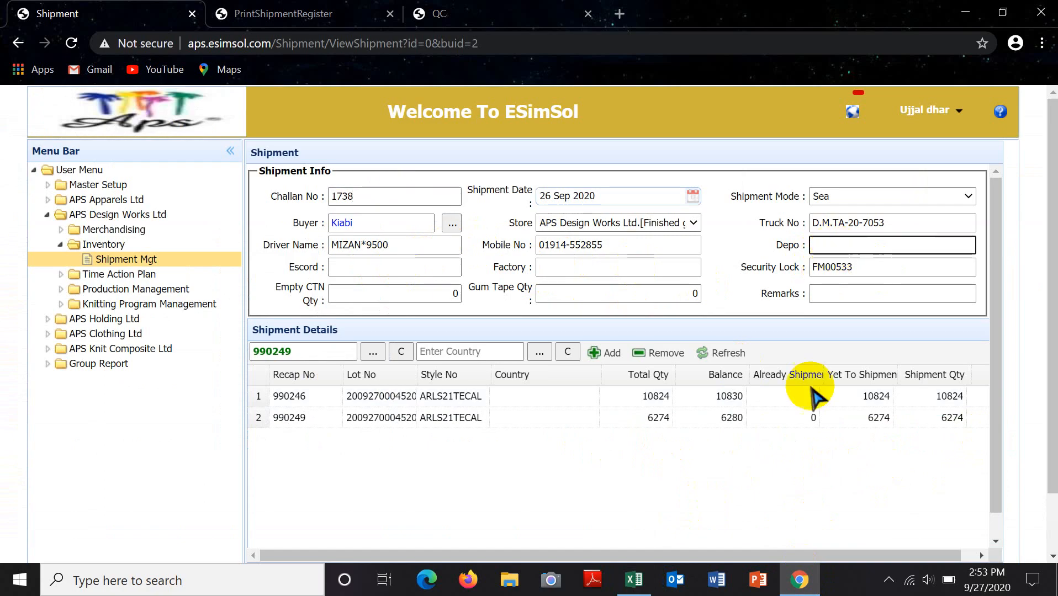
- Copy the depot KDS from cell J2534 of the Excel report into the shipment's Depo field
{"action": "left_click", "coordinate": [633, 579]}
{"action": "left_click", "coordinate": [888, 442]}
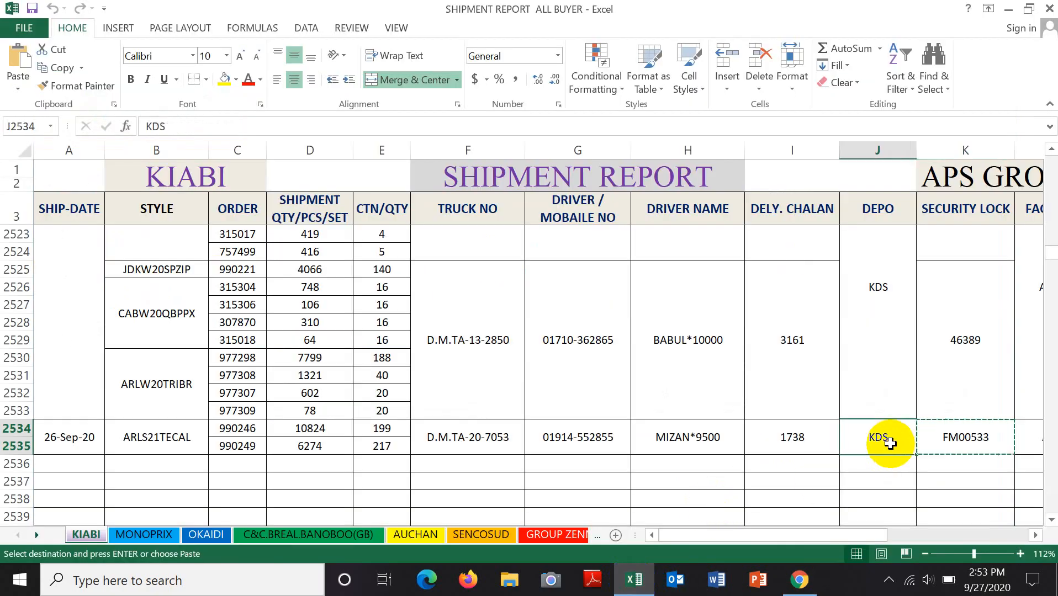
{"action": "left_click", "coordinate": [799, 579]}
{"action": "left_click", "coordinate": [824, 249]}
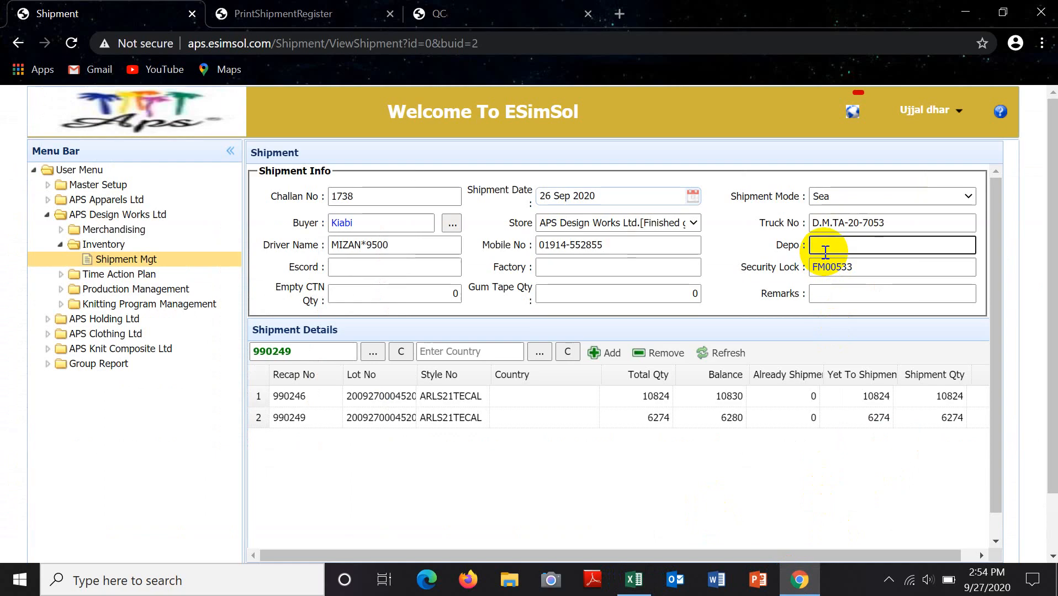
{"action": "key", "text": "ctrl+v"}
- Copy the factory APS from cell L2534 of the Excel report into the shipment's Factory field
{"action": "left_click", "coordinate": [621, 269]}
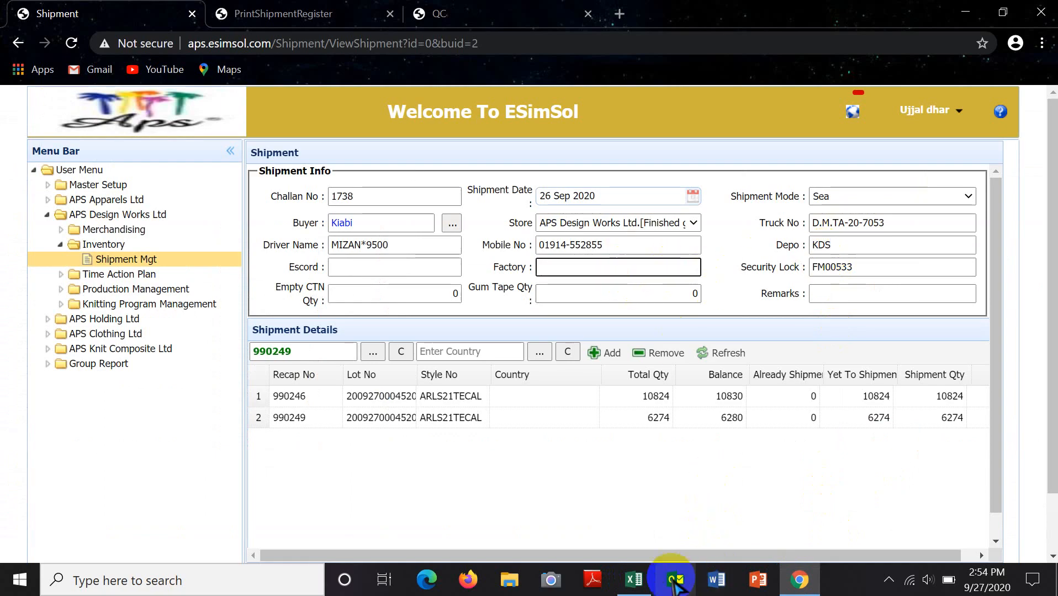
{"action": "left_click", "coordinate": [633, 579]}
{"action": "left_click_drag", "start_coordinate": [833, 530], "coordinate": [904, 529]}
{"action": "left_click", "coordinate": [730, 439]}
{"action": "key", "text": "ctrl+c"}
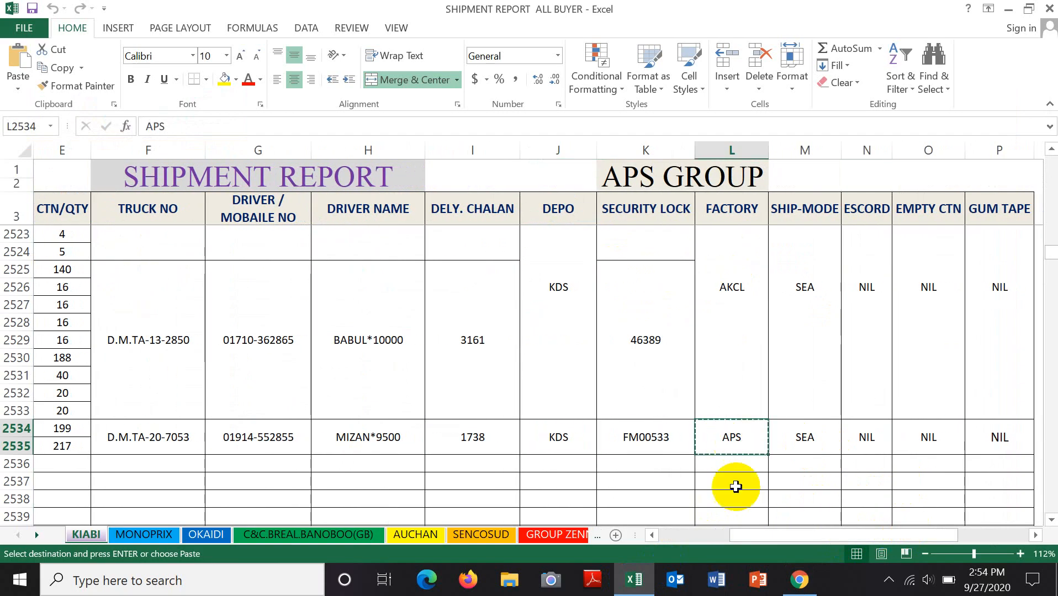
{"action": "left_click", "coordinate": [799, 579]}
{"action": "key", "text": "ctrl+v"}
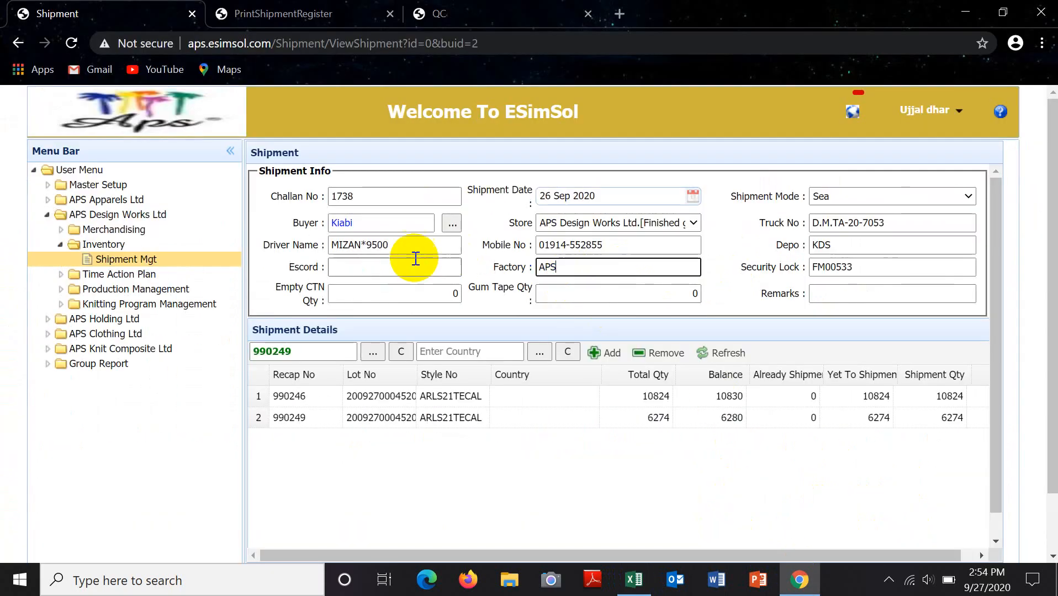
- Copy NIL from row 2534 of the Excel report into the shipment's Escord field
{"action": "left_click", "coordinate": [396, 270]}
{"action": "left_click", "coordinate": [634, 579]}
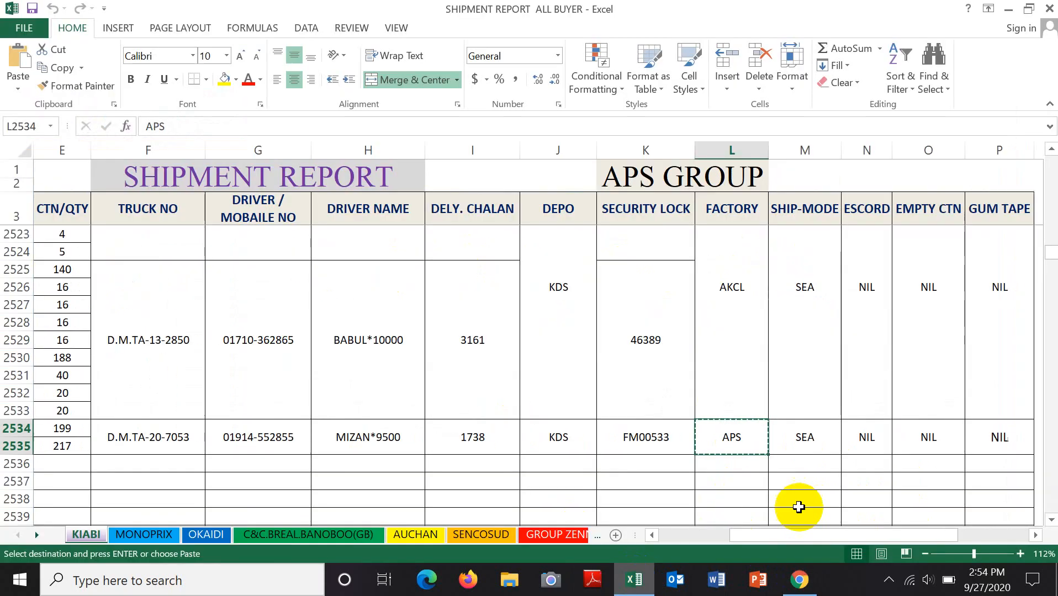
{"action": "left_click", "coordinate": [938, 447]}
{"action": "left_click", "coordinate": [799, 579]}
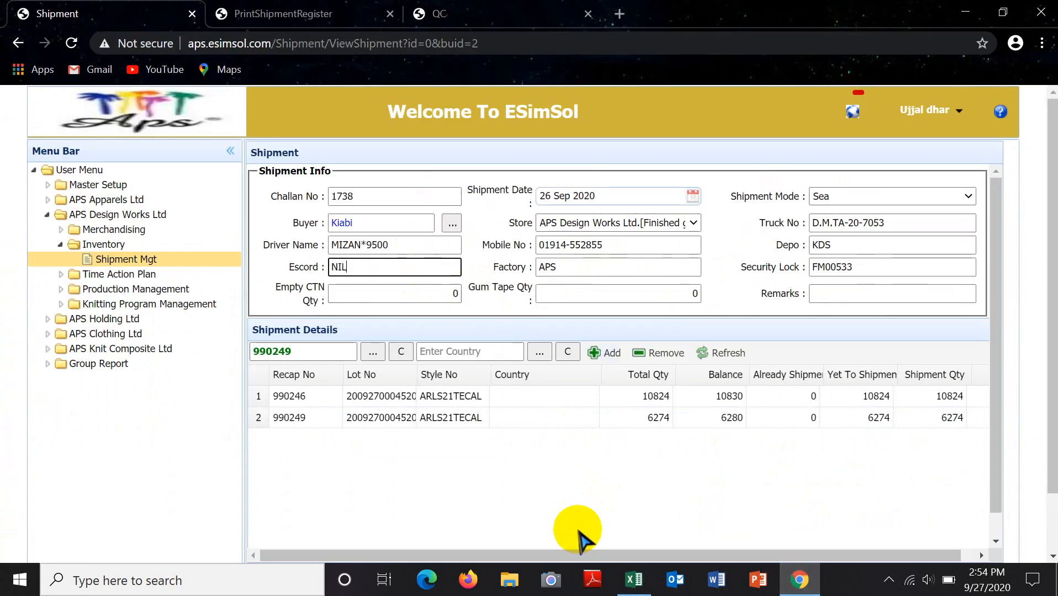
- Compare the shipment quantities in cells D2534 and D2535 of the Excel report with the Shipment Qty of the two detail lines
{"action": "scroll", "coordinate": [607, 475], "scroll_direction": "down", "scroll_amount": 1}
{"action": "left_click_drag", "start_coordinate": [616, 536], "coordinate": [543, 524]}
{"action": "left_click", "coordinate": [634, 579]}
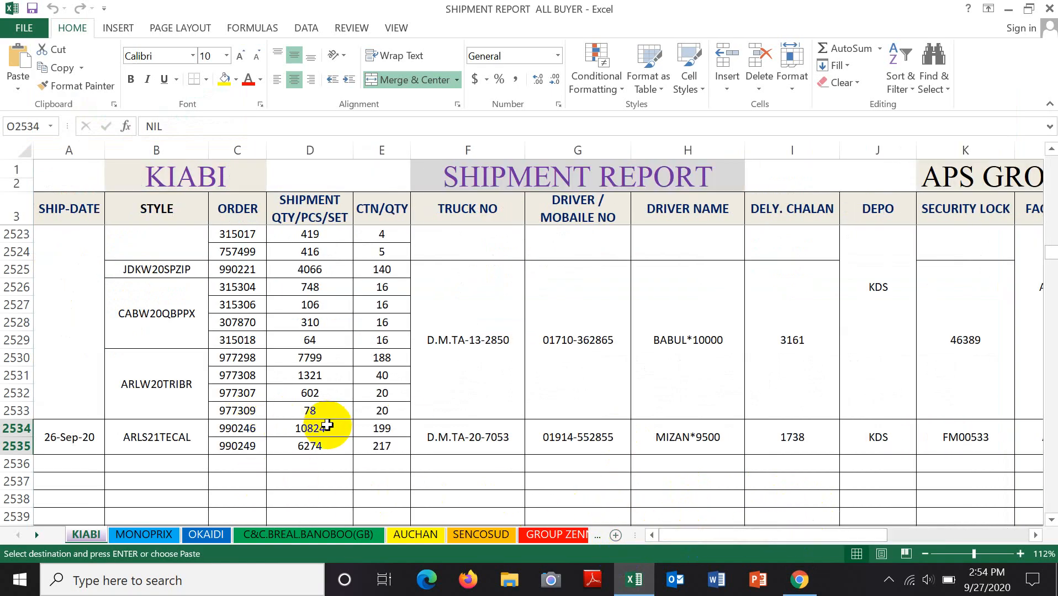
{"action": "left_click", "coordinate": [310, 430]}
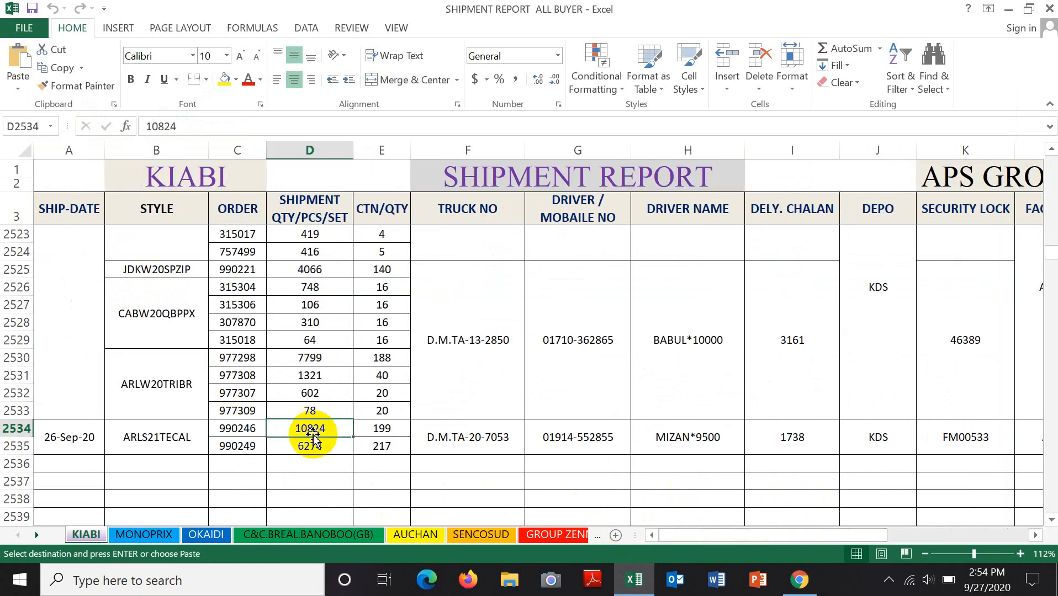
{"action": "left_click", "coordinate": [799, 579]}
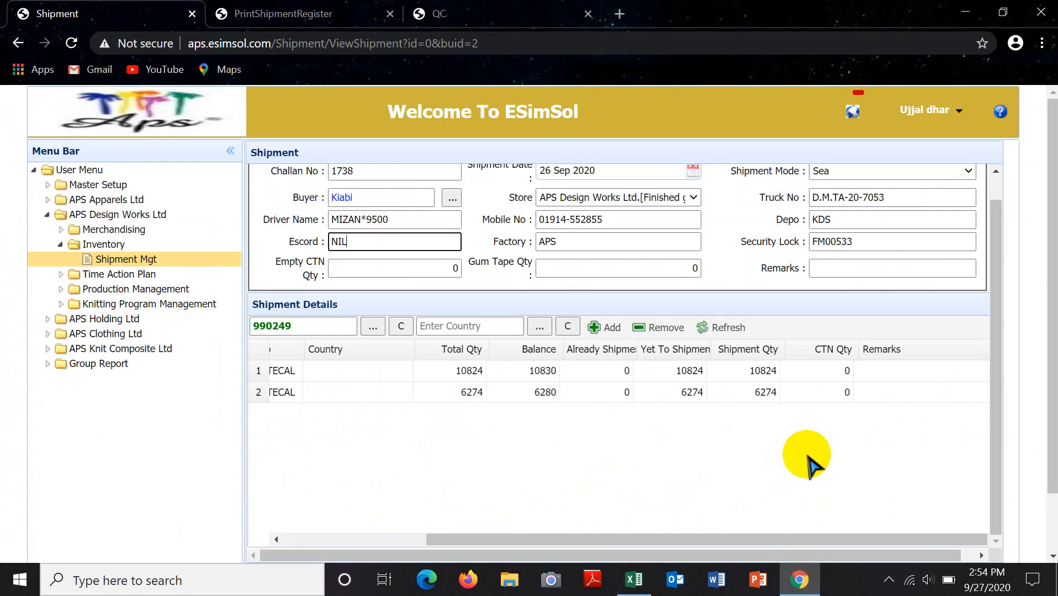
{"action": "left_click", "coordinate": [764, 372]}
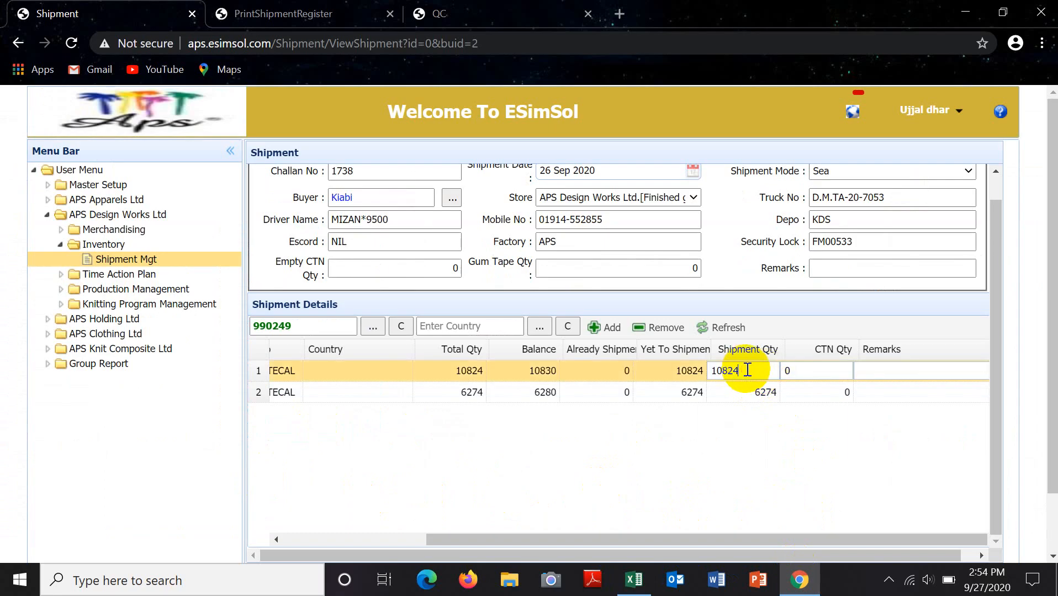
{"action": "left_click", "coordinate": [633, 579]}
{"action": "left_click", "coordinate": [312, 447]}
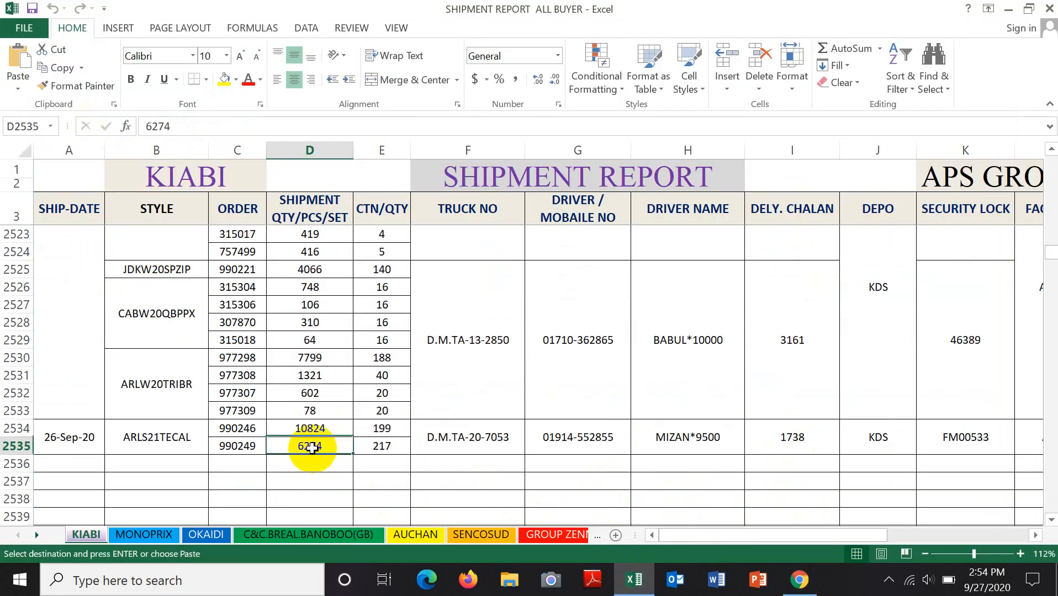
{"action": "left_click", "coordinate": [800, 579]}
- Set the first detail line's CTN Qty to 199, as given in cell E2534 of the Excel report
{"action": "left_click", "coordinate": [814, 369]}
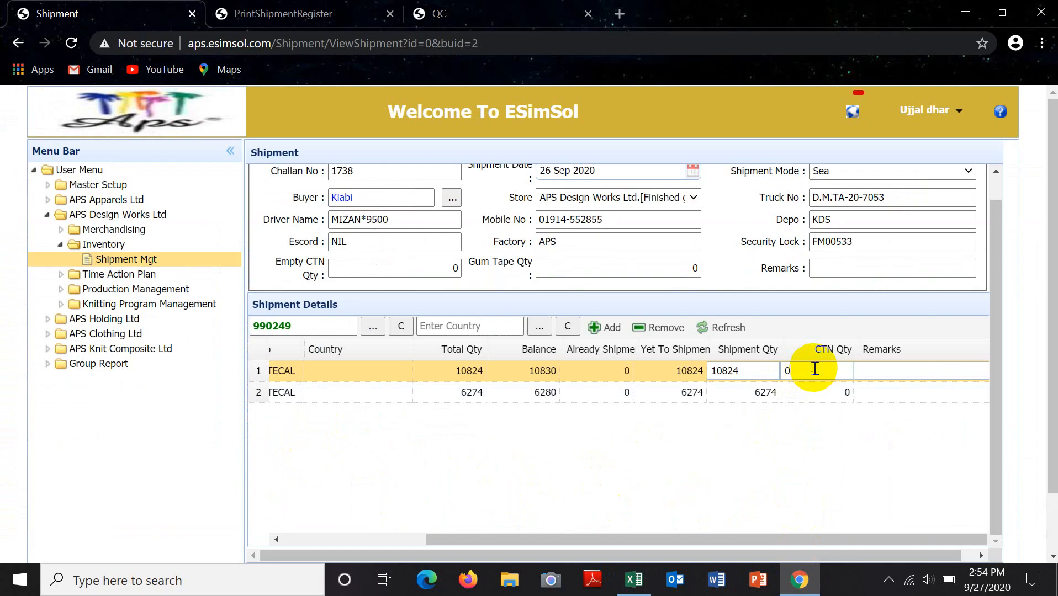
{"action": "left_click", "coordinate": [799, 579]}
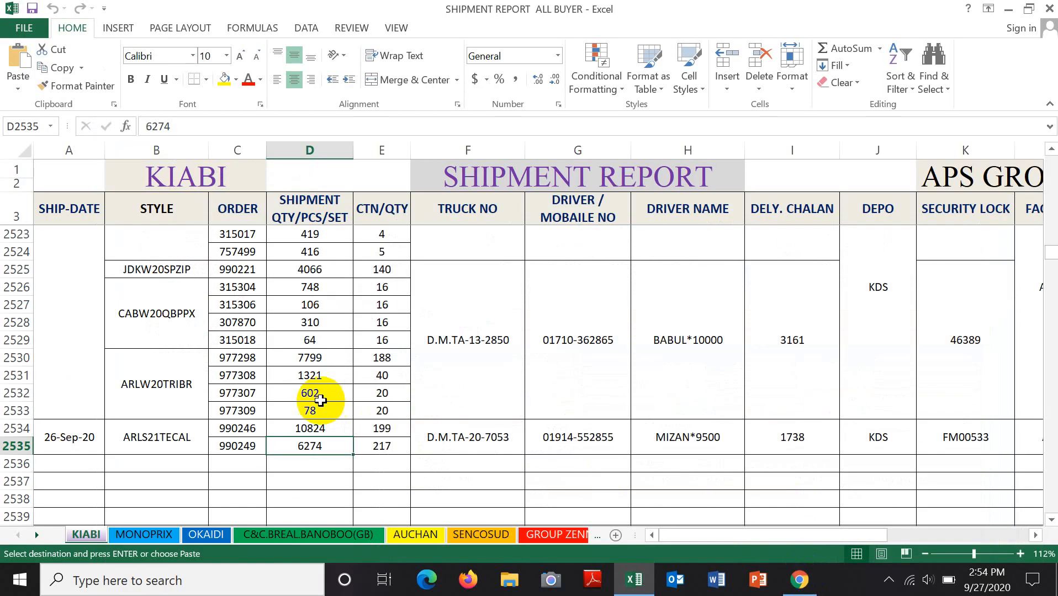
{"action": "left_click", "coordinate": [385, 427]}
{"action": "left_click", "coordinate": [800, 579]}
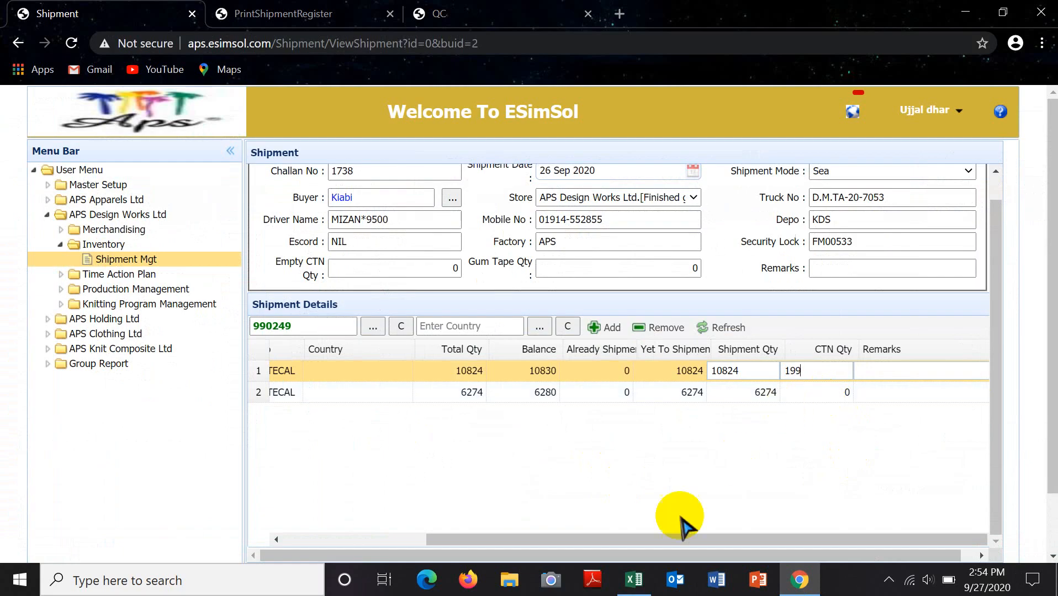
- Set the second detail line's CTN Qty to 217, as given in cell E2535 of the Excel report
{"action": "left_click", "coordinate": [634, 579]}
{"action": "left_click", "coordinate": [382, 447]}
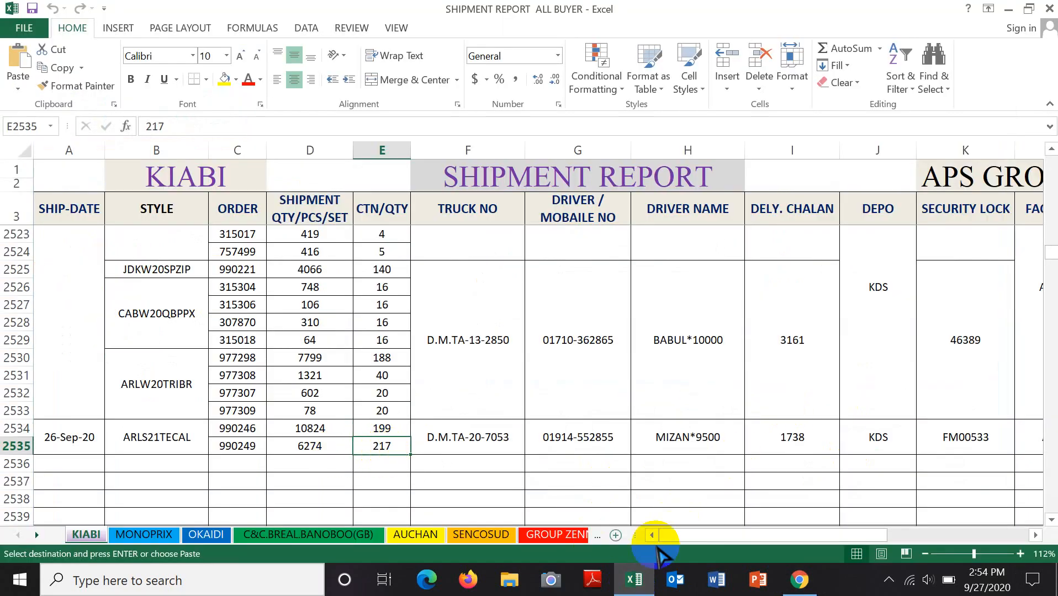
{"action": "left_click", "coordinate": [800, 579]}
{"action": "left_click", "coordinate": [812, 394]}
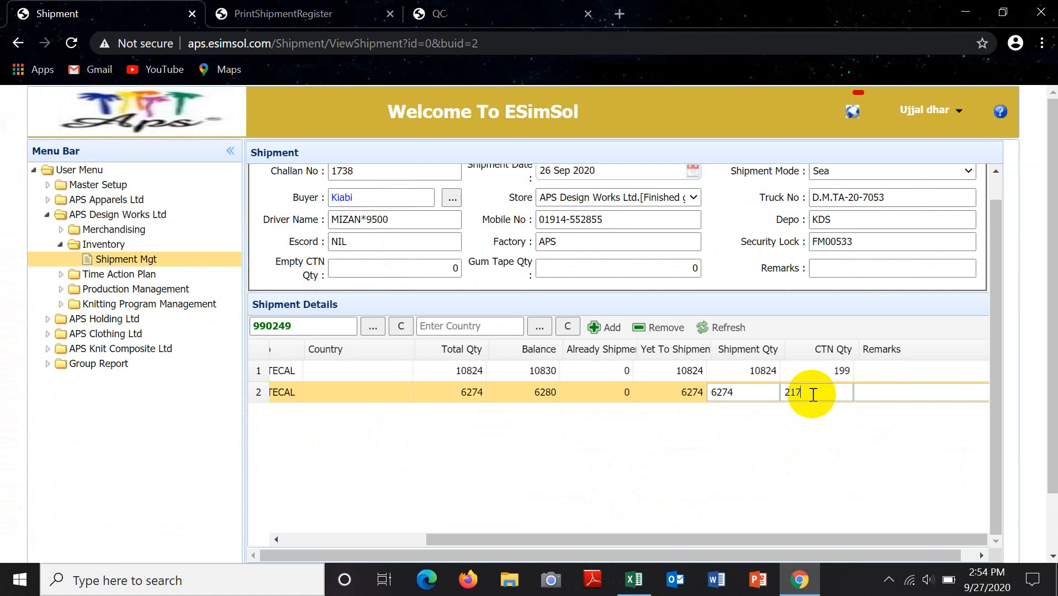
- Save the completed Kiabi shipment entry and return to the shipment list
{"action": "scroll", "coordinate": [814, 407], "scroll_direction": "down", "scroll_amount": 2}
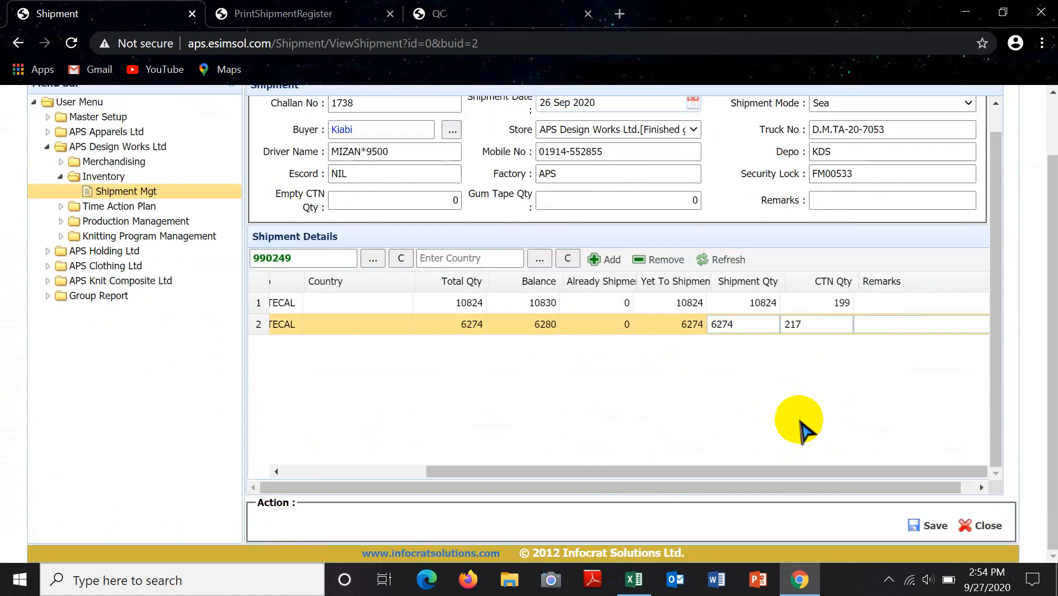
{"action": "left_click", "coordinate": [926, 529]}
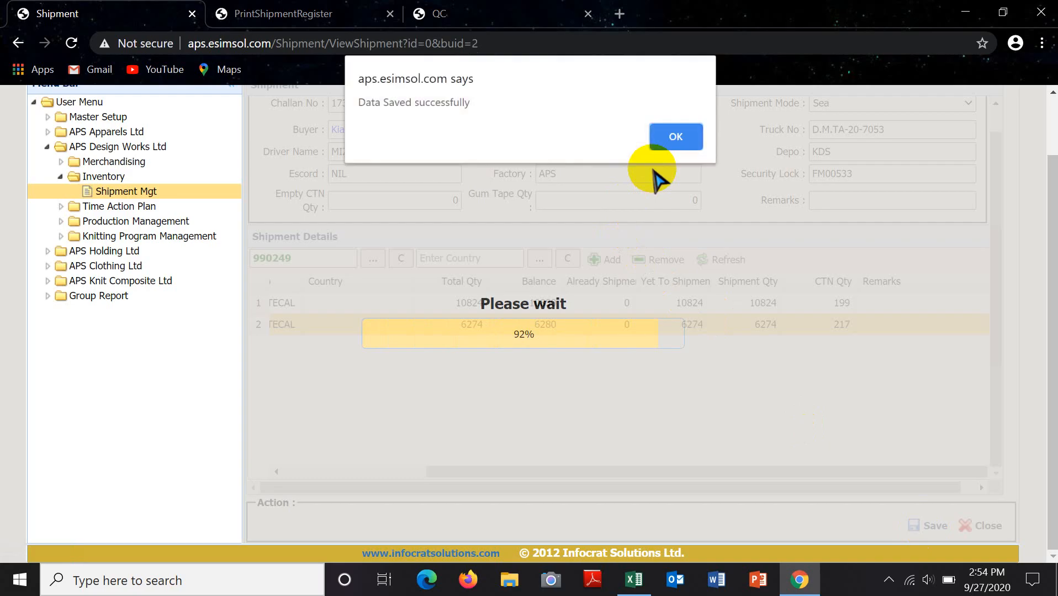
{"action": "left_click", "coordinate": [673, 137]}
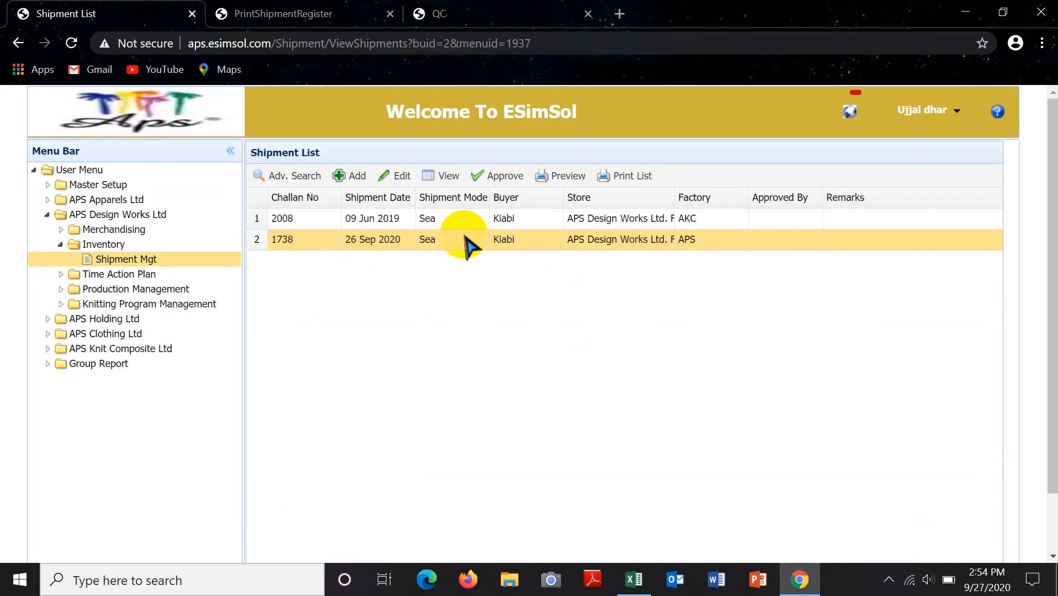
- Approve the Kiabi shipment dated 26 Sep 2020 in the shipment list
{"action": "left_click", "coordinate": [496, 175]}
{"action": "left_click", "coordinate": [609, 137]}
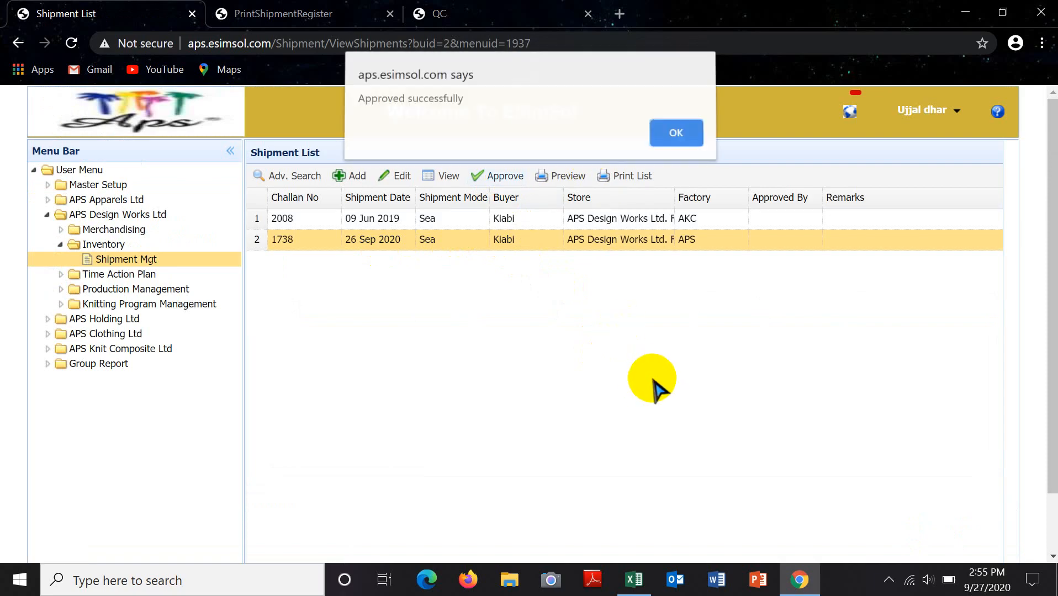
{"action": "left_click", "coordinate": [673, 136]}
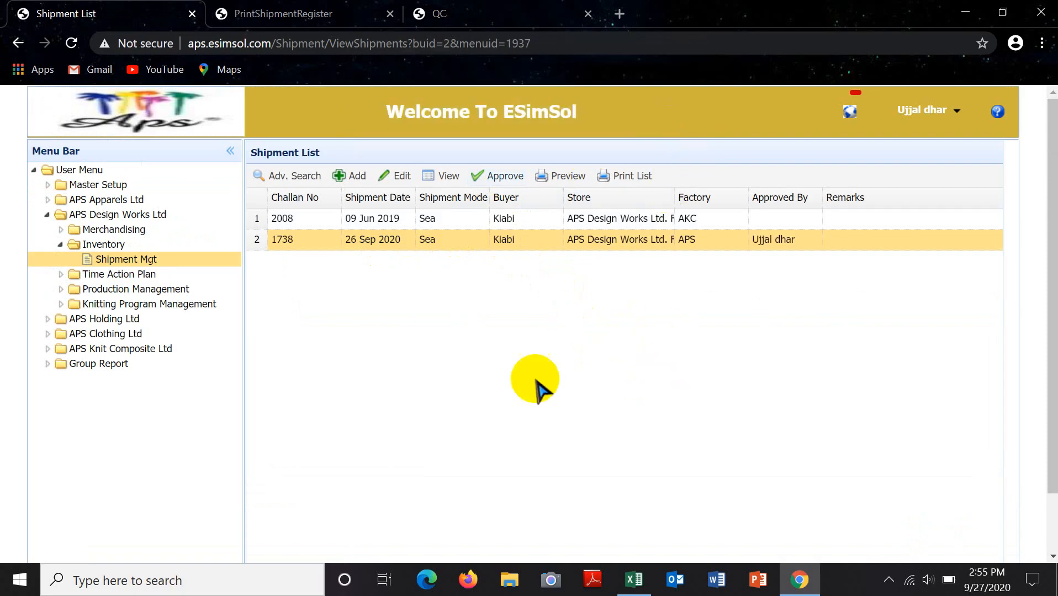